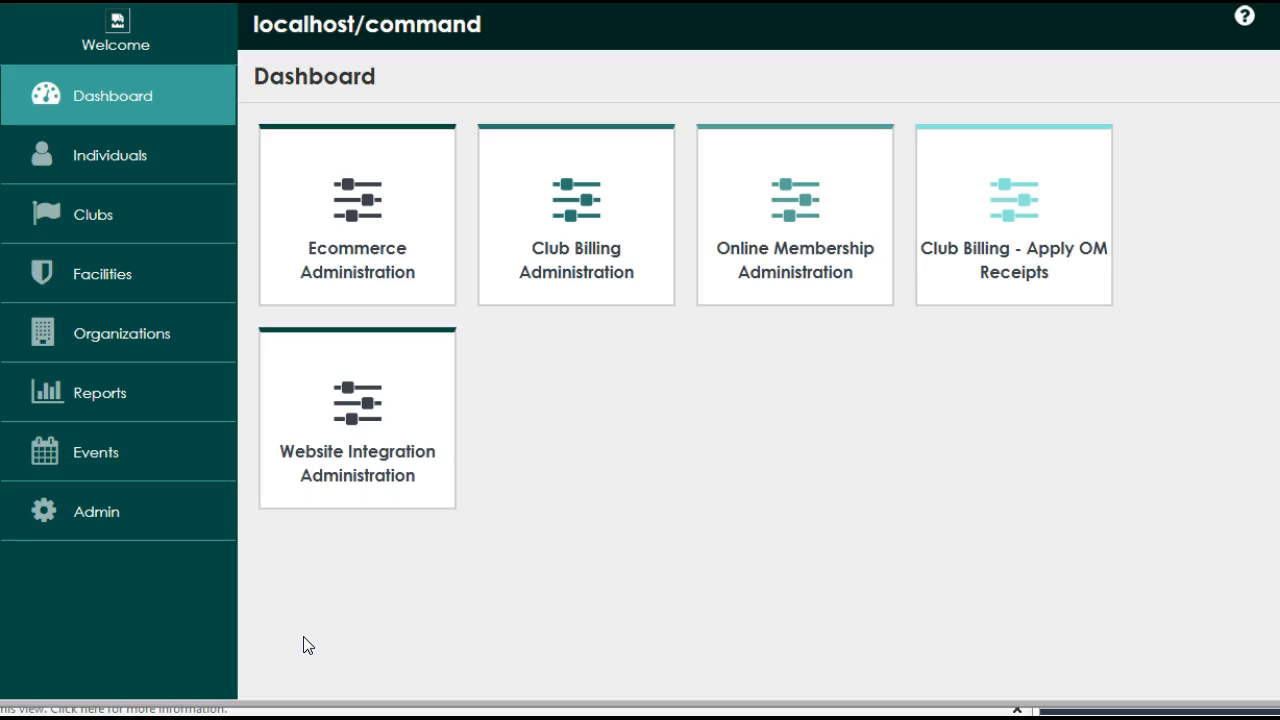
Step: Open the Club Billing Settings page from the Club Billing section of Administration
{"action": "left_click", "coordinate": [96, 511]}
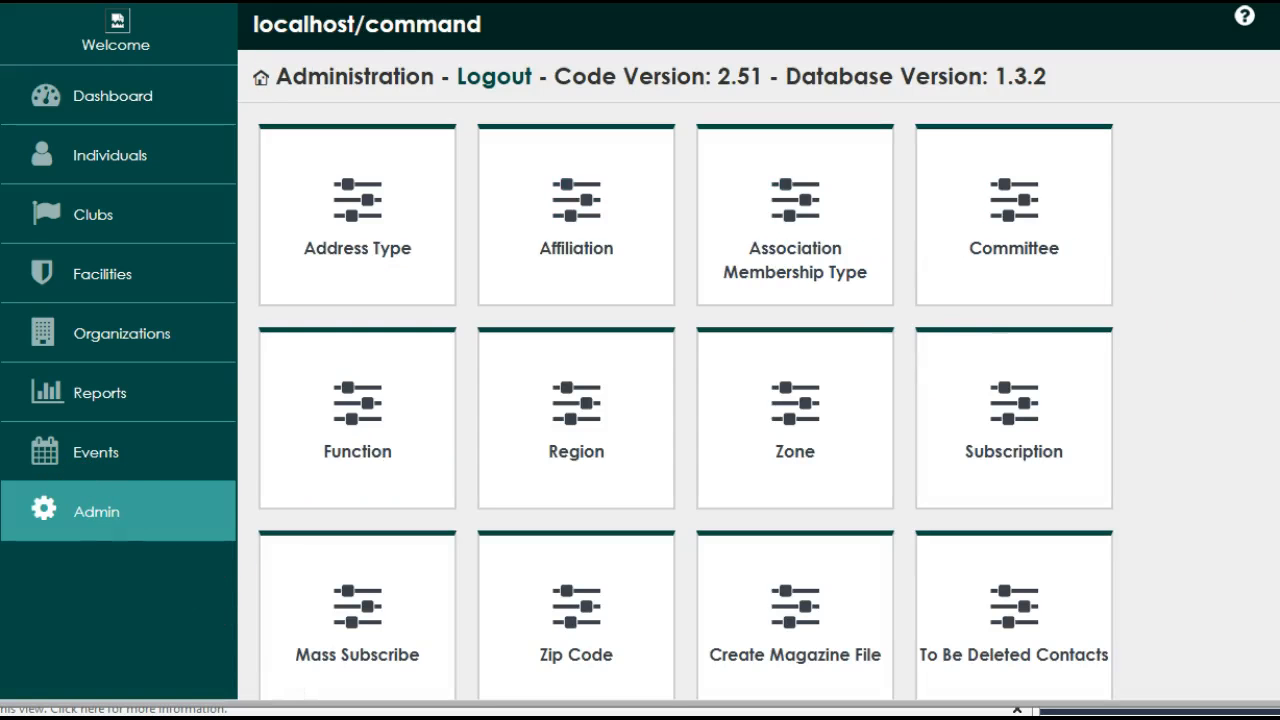
{"action": "left_click_drag", "start_coordinate": [1278, 168], "coordinate": [1275, 413]}
{"action": "left_click", "coordinate": [600, 409]}
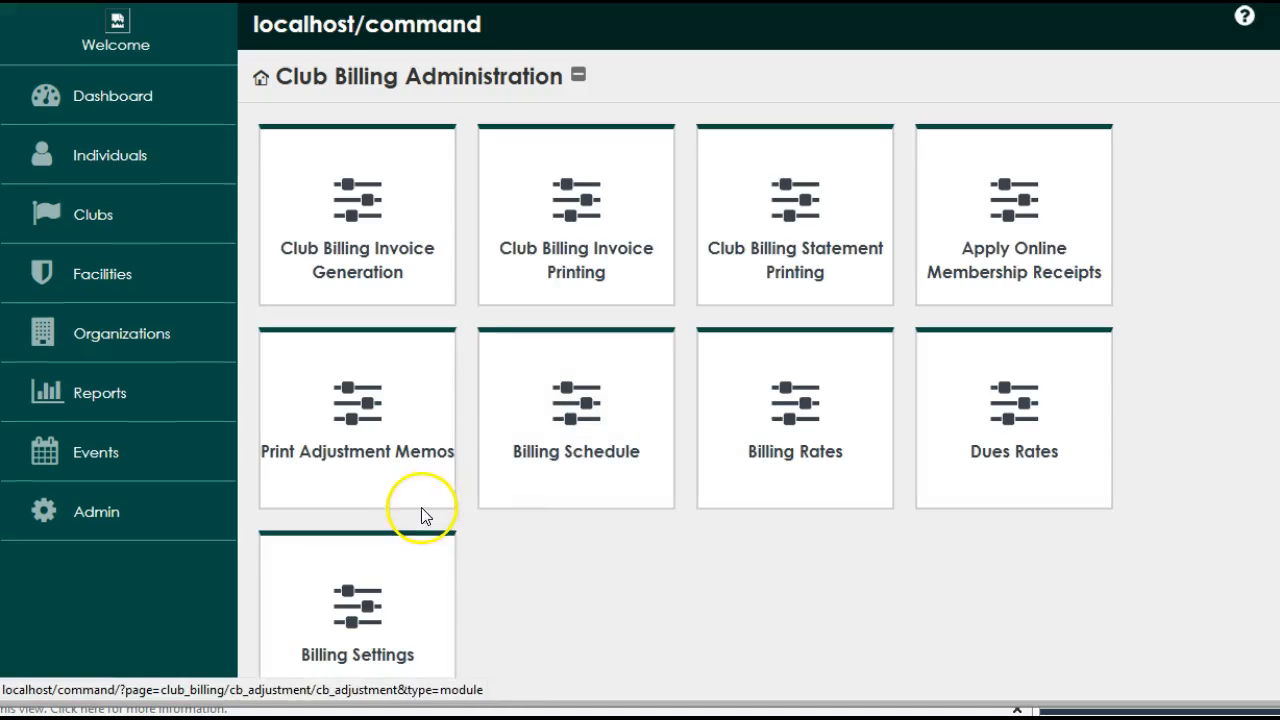
{"action": "left_click", "coordinate": [356, 600]}
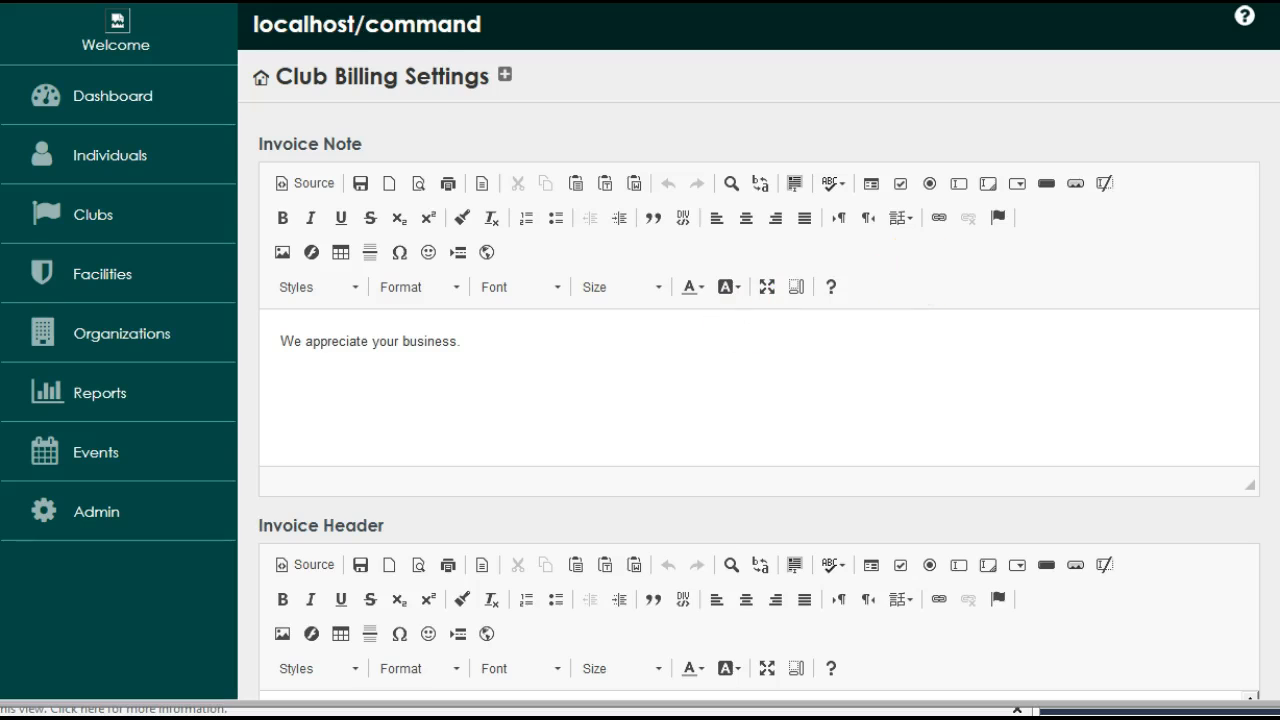
Step: Review the Invoice Note text and the Invoice Header template, including its letterhead and club and invoice placeholders
{"action": "scroll", "coordinate": [760, 400], "scroll_direction": "down", "scroll_amount": 1}
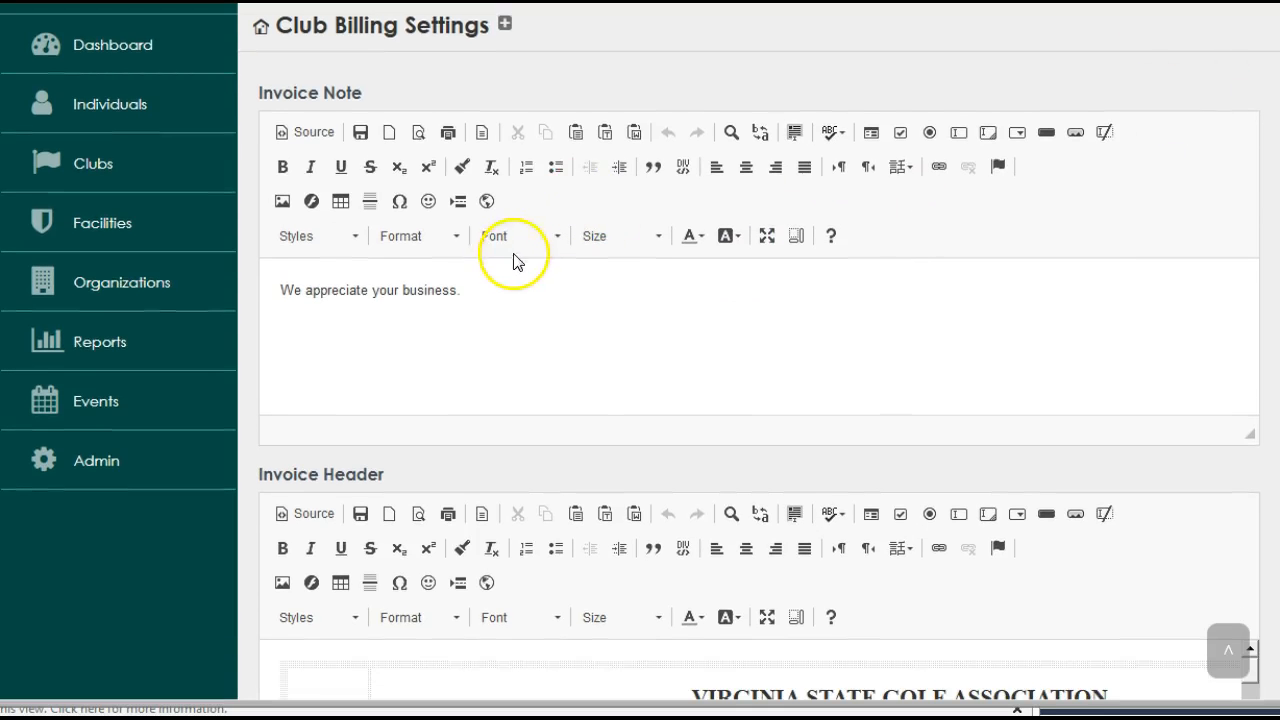
{"action": "left_click", "coordinate": [486, 280]}
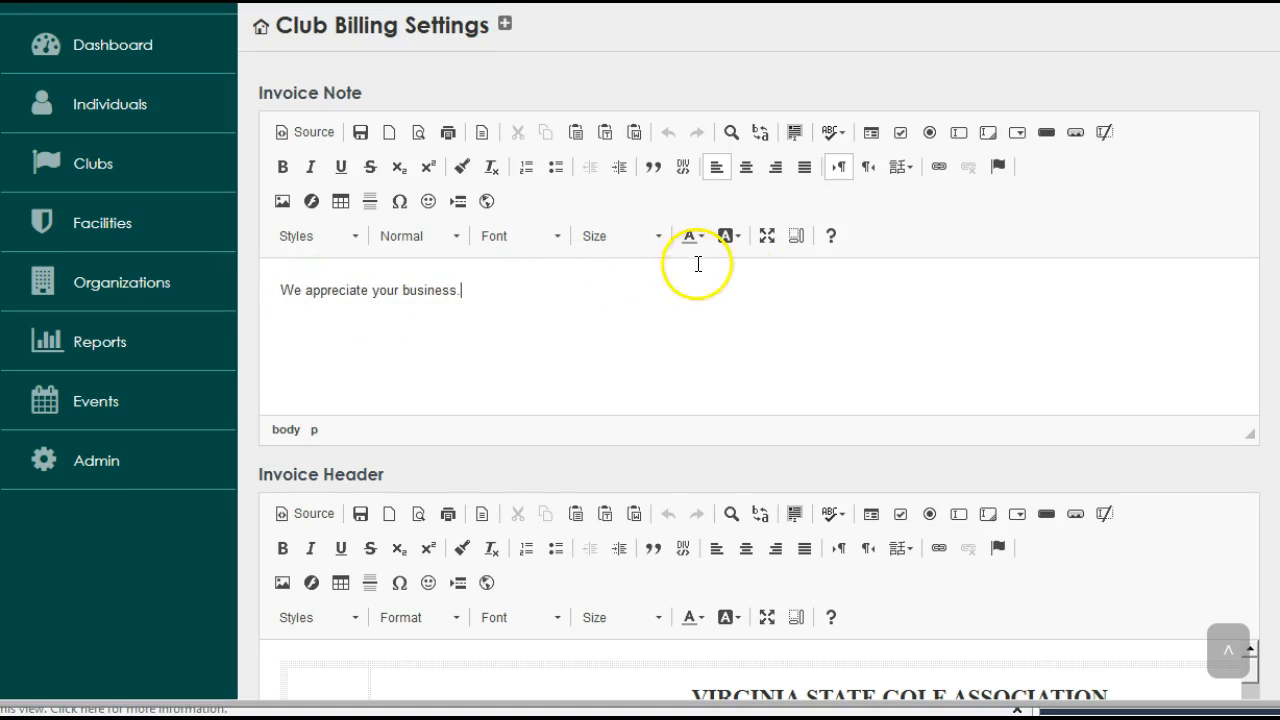
{"action": "scroll", "coordinate": [1157, 201], "scroll_direction": "down", "scroll_amount": 3}
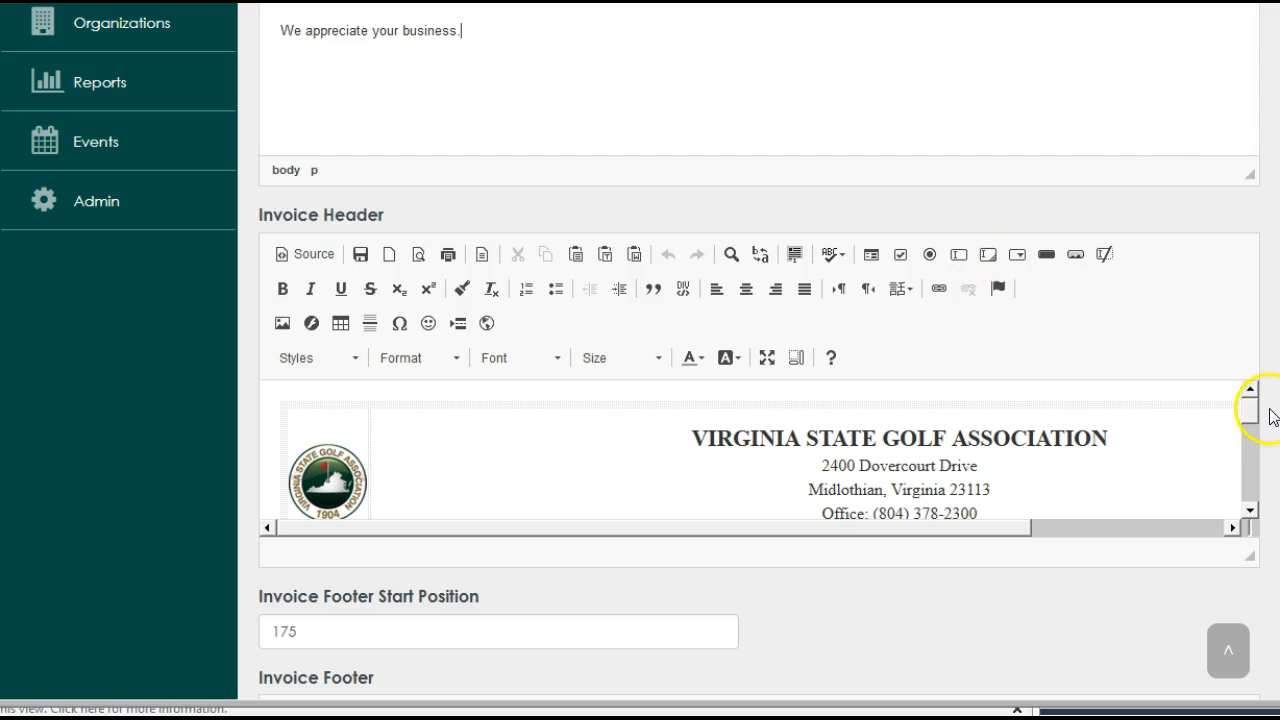
{"action": "left_click_drag", "start_coordinate": [1252, 410], "coordinate": [1250, 425]}
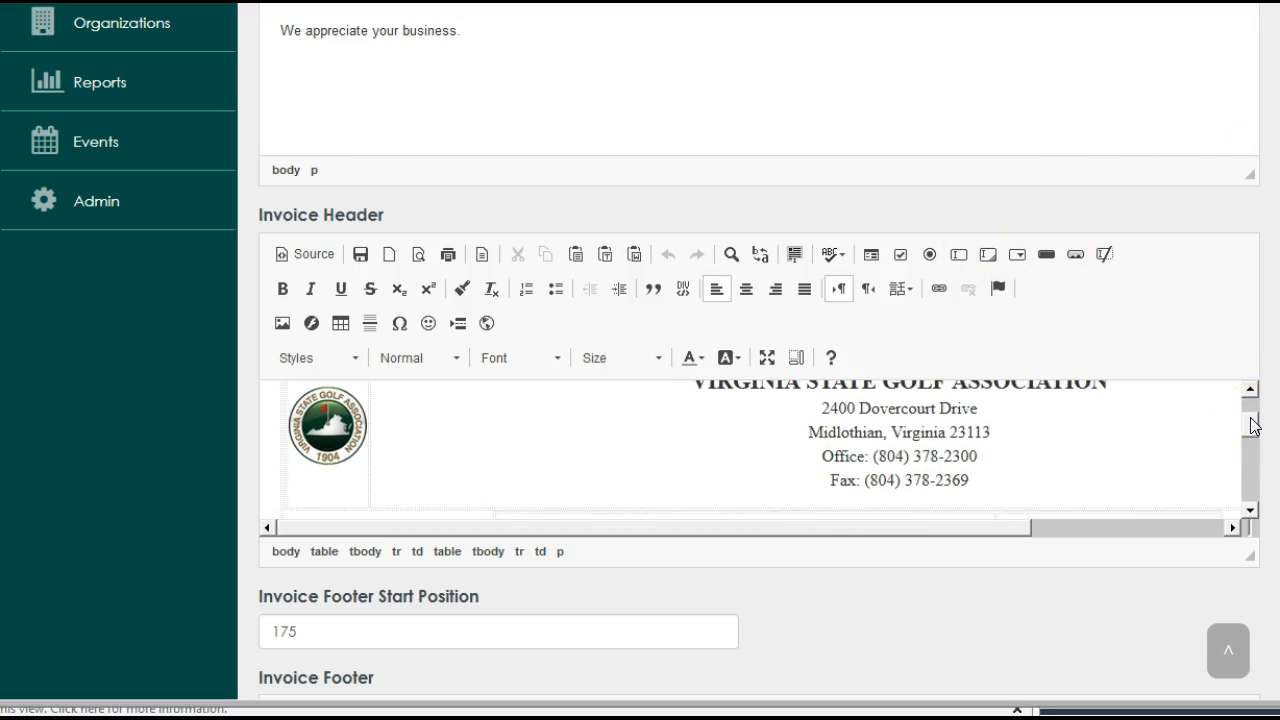
{"action": "left_click_drag", "start_coordinate": [1251, 428], "coordinate": [1256, 466]}
{"action": "left_click", "coordinate": [1133, 420]}
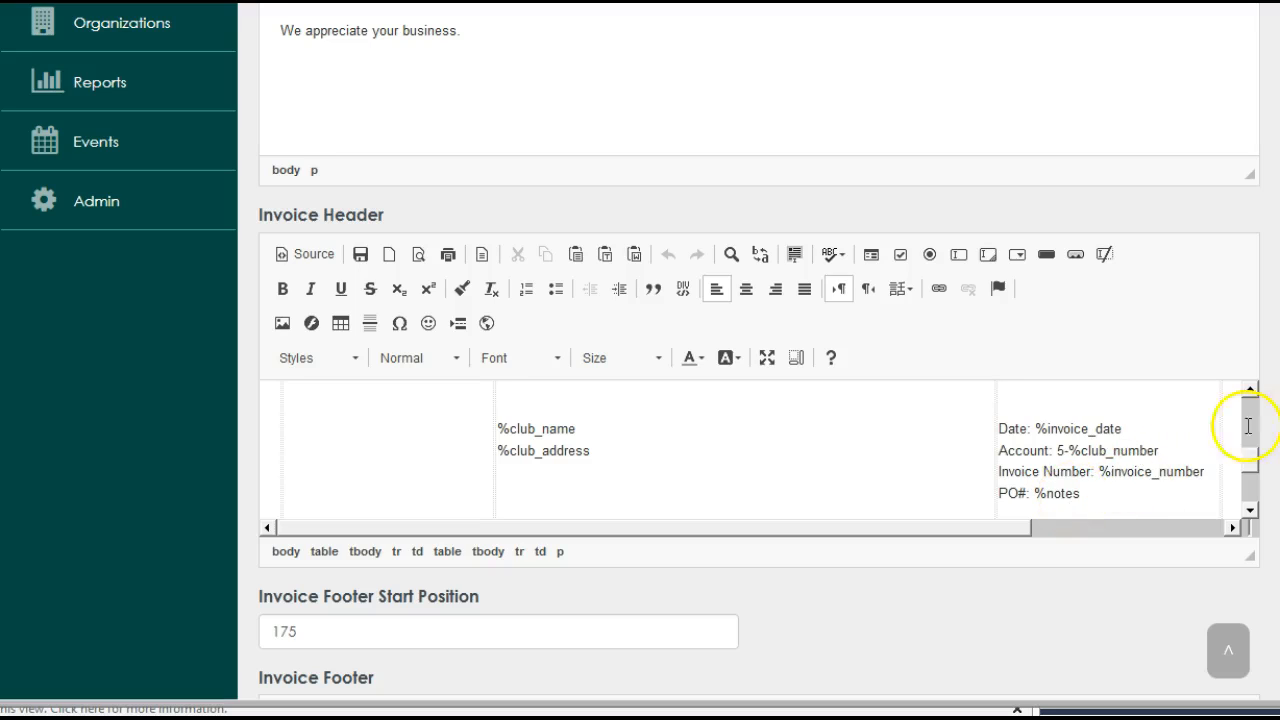
Step: Examine the Invoice Footer Start Position and the Invoice Footer template down to its remittance table with the invoice number placeholder
{"action": "scroll", "coordinate": [760, 400], "scroll_direction": "down", "scroll_amount": 4}
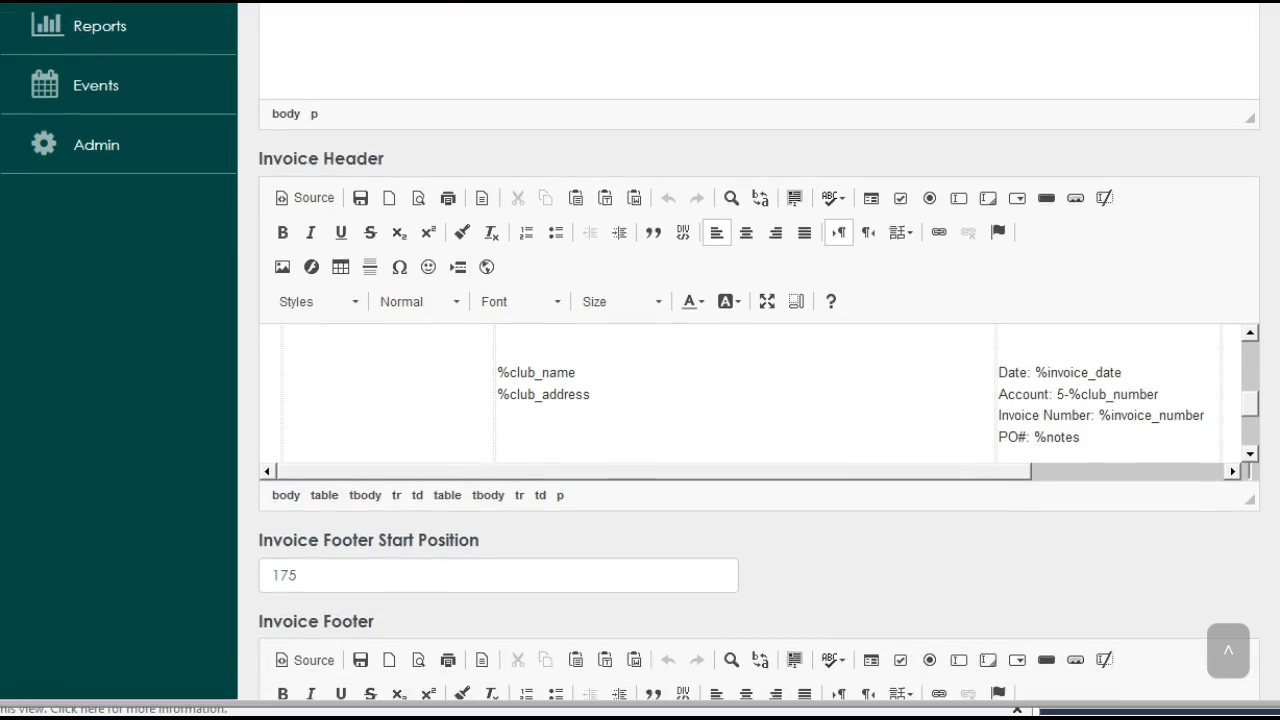
{"action": "scroll", "coordinate": [760, 400], "scroll_direction": "down", "scroll_amount": 1}
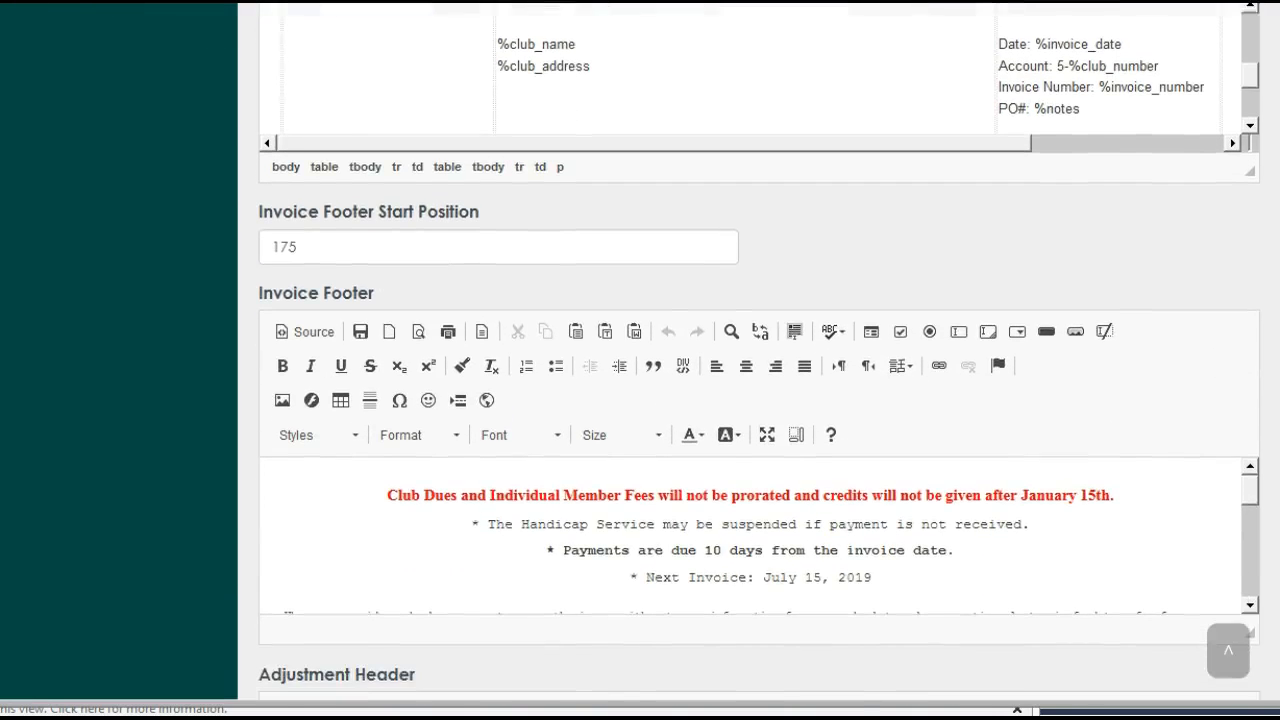
{"action": "left_click_drag", "start_coordinate": [312, 201], "coordinate": [274, 199]}
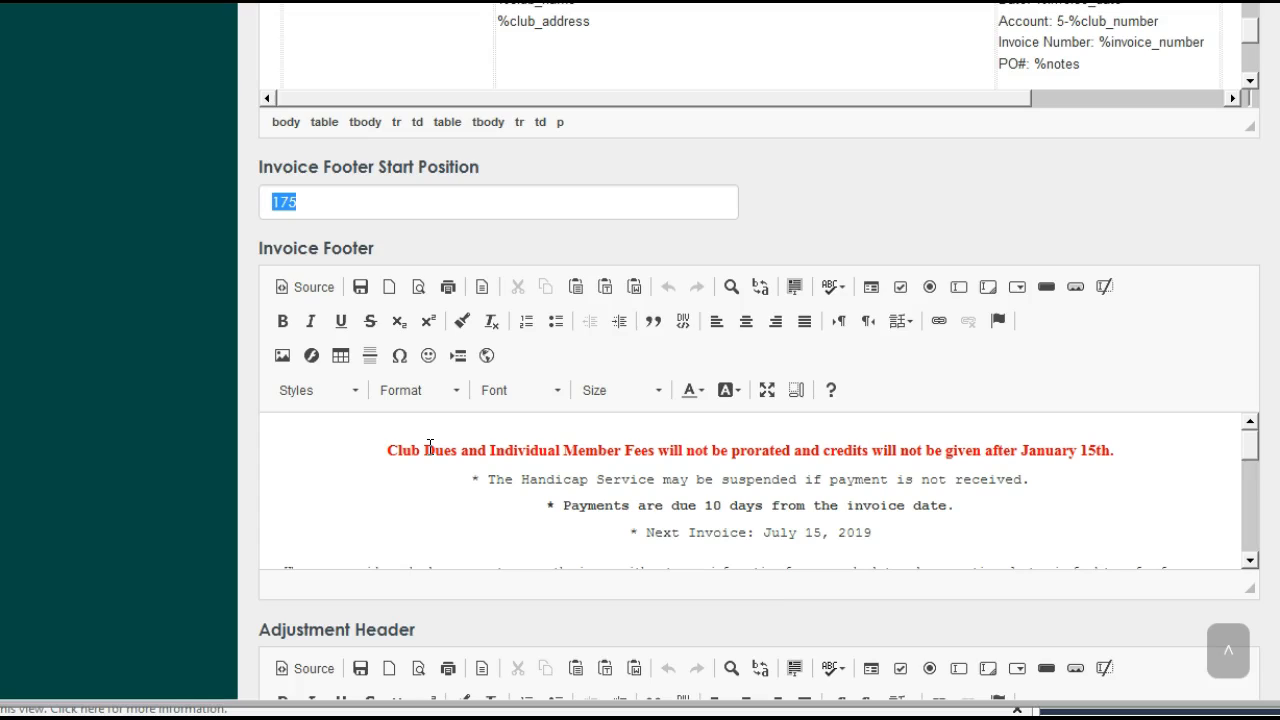
{"action": "double_click", "coordinate": [308, 195]}
{"action": "left_click", "coordinate": [315, 202]}
{"action": "left_click", "coordinate": [700, 447]}
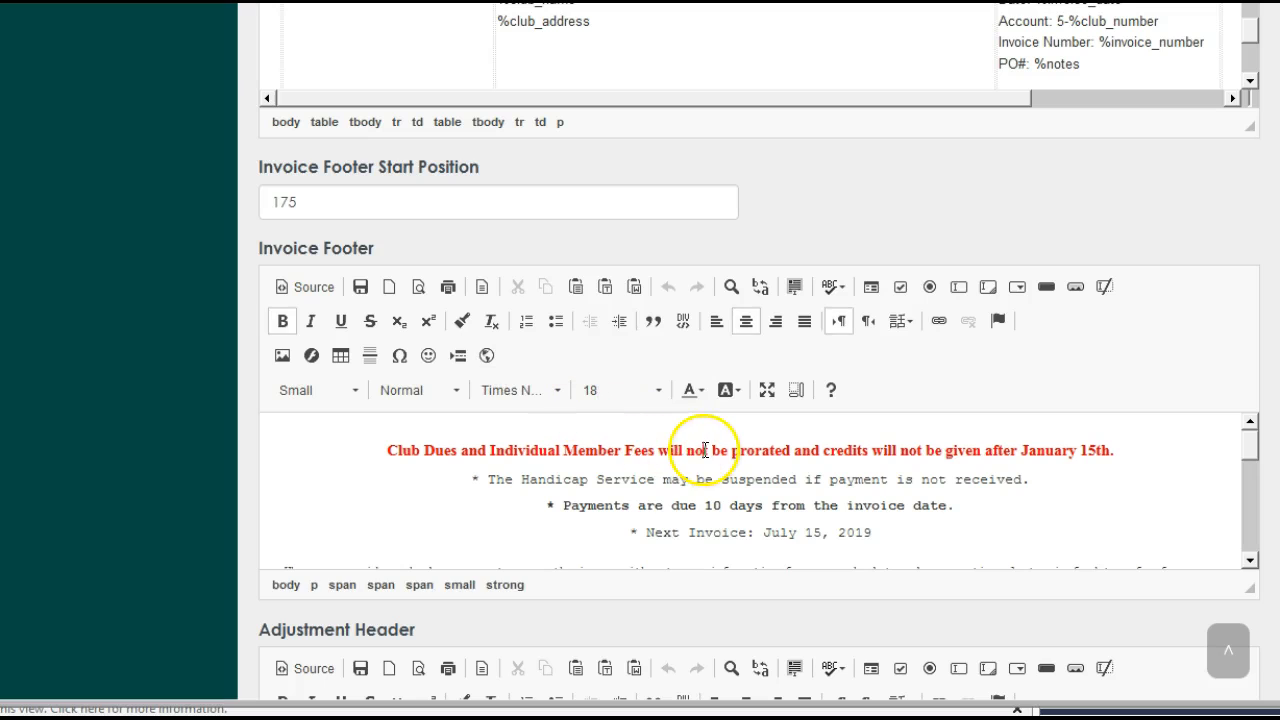
{"action": "scroll", "coordinate": [1180, 266], "scroll_direction": "down", "scroll_amount": 2}
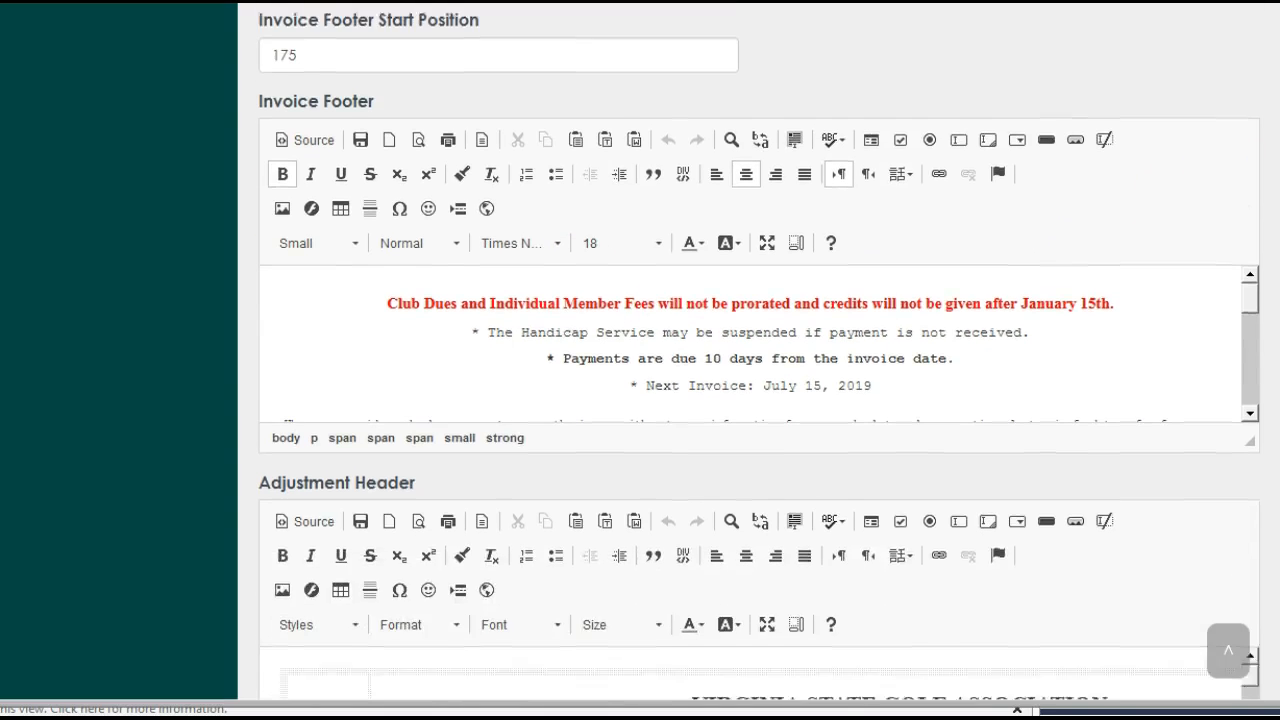
{"action": "left_click_drag", "start_coordinate": [1265, 283], "coordinate": [1268, 352]}
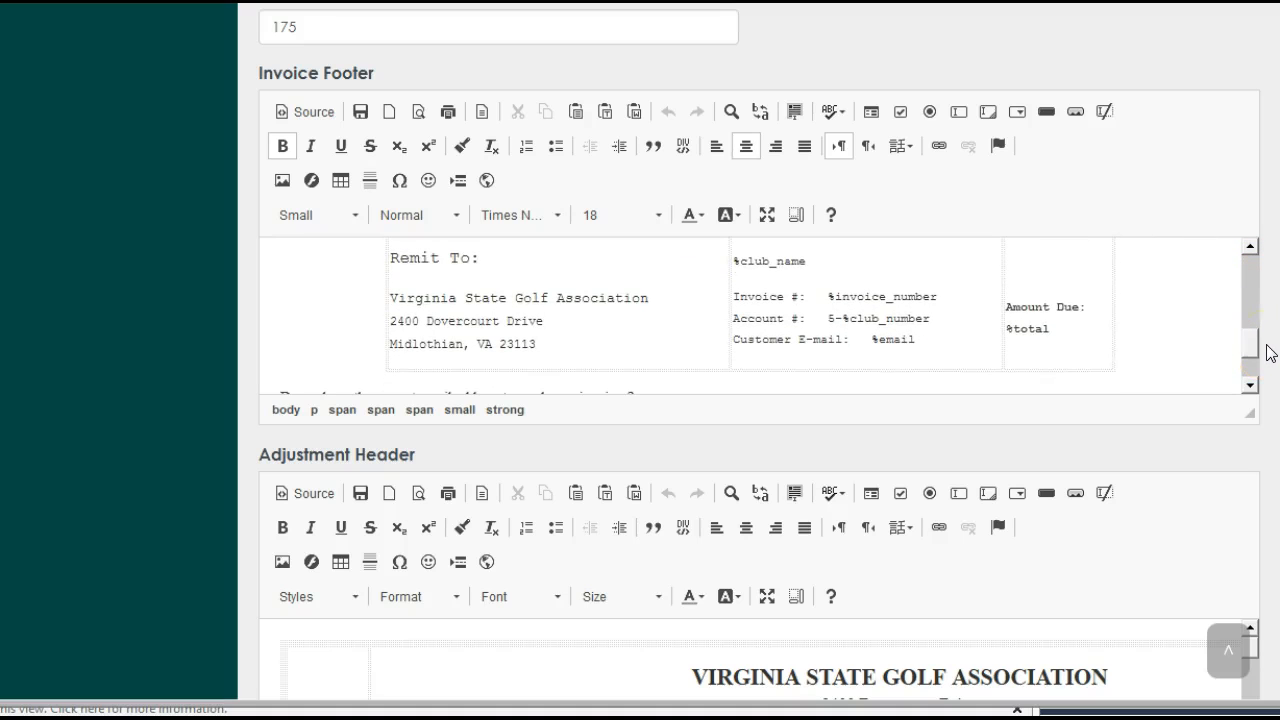
{"action": "left_click", "coordinate": [889, 296]}
{"action": "double_click", "coordinate": [889, 296]}
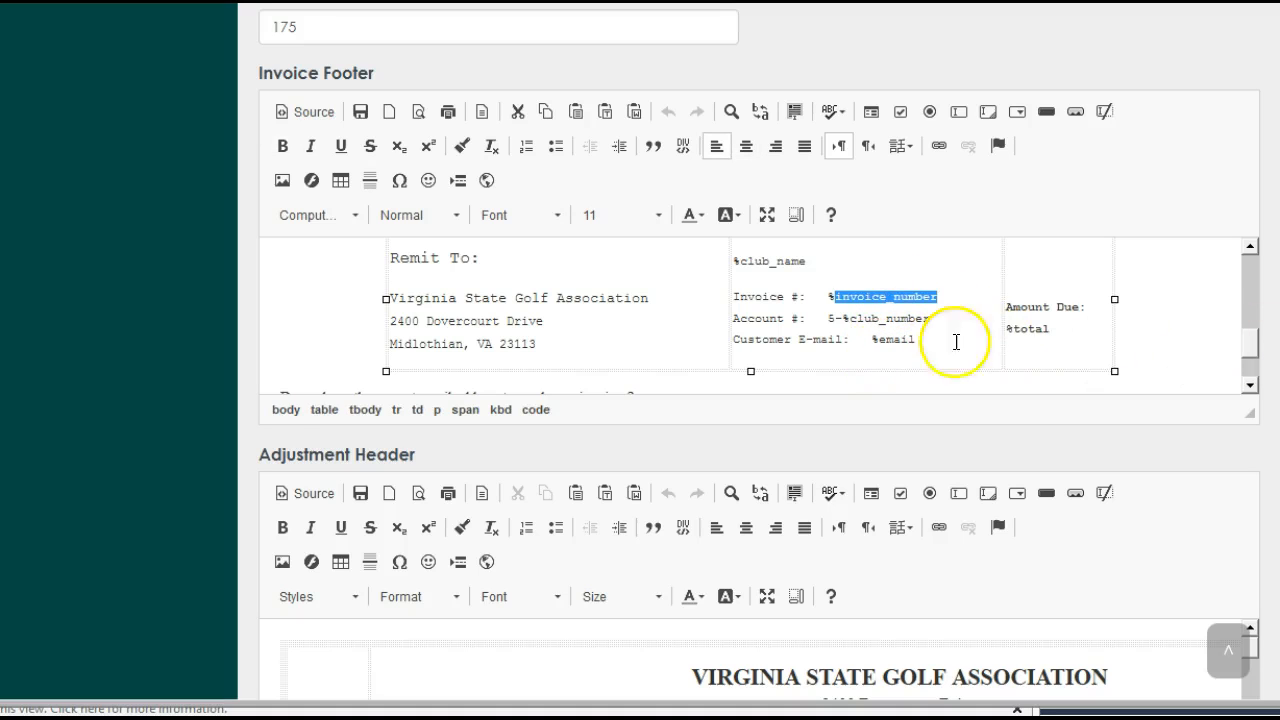
Step: Review the Adjustment Header template, the Adjustment Footer Start Position and the Adjustment Footer message
{"action": "scroll", "coordinate": [759, 360], "scroll_direction": "down", "scroll_amount": 4}
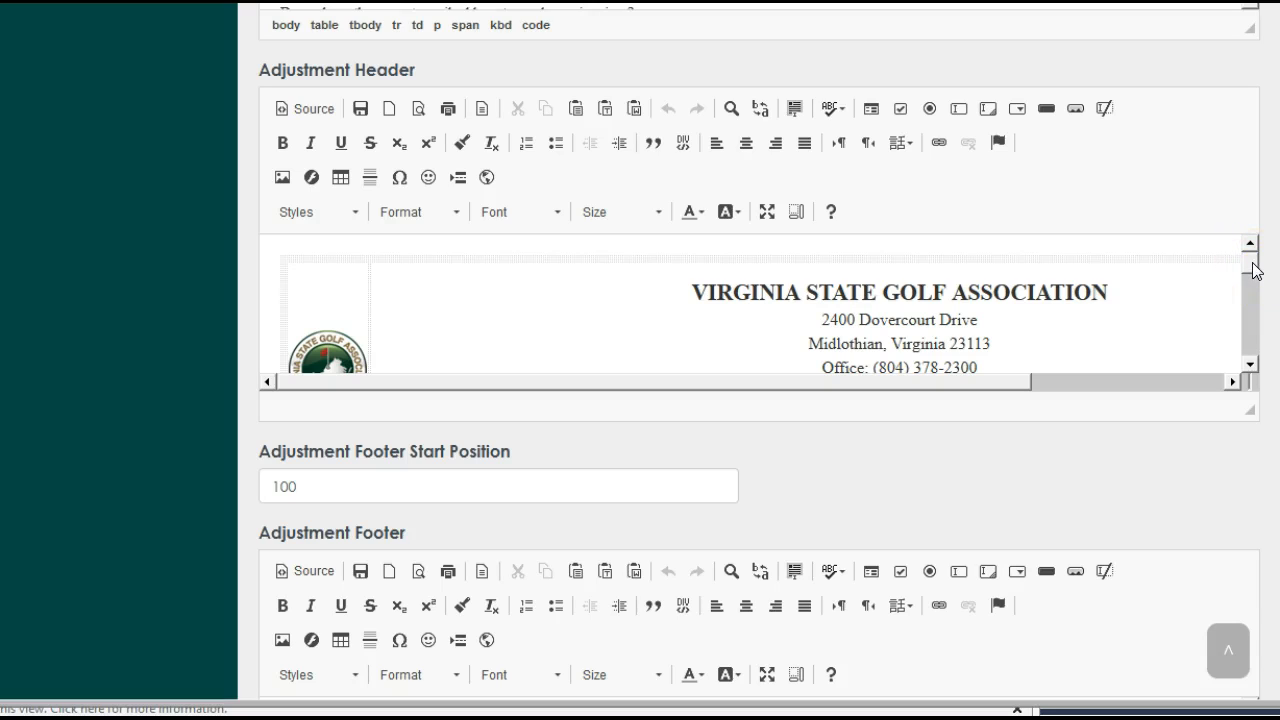
{"action": "left_click_drag", "start_coordinate": [1256, 270], "coordinate": [1249, 323]}
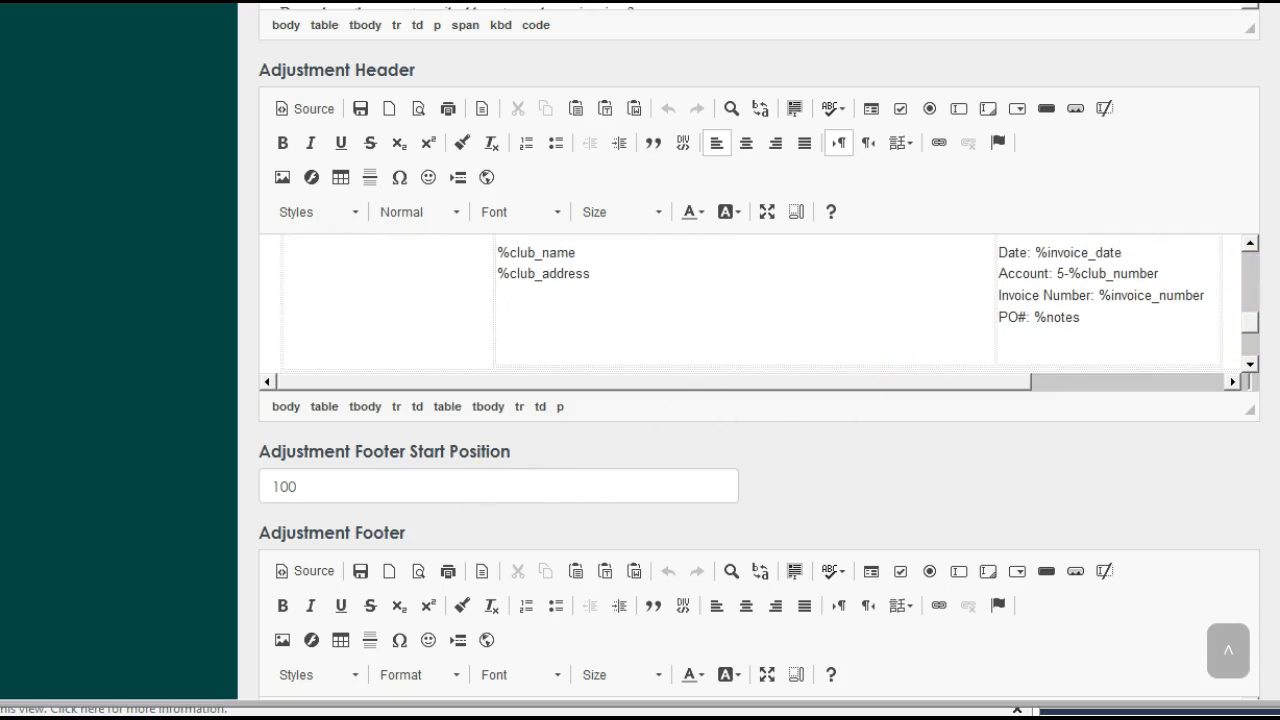
{"action": "scroll", "coordinate": [759, 350], "scroll_direction": "down", "scroll_amount": 3}
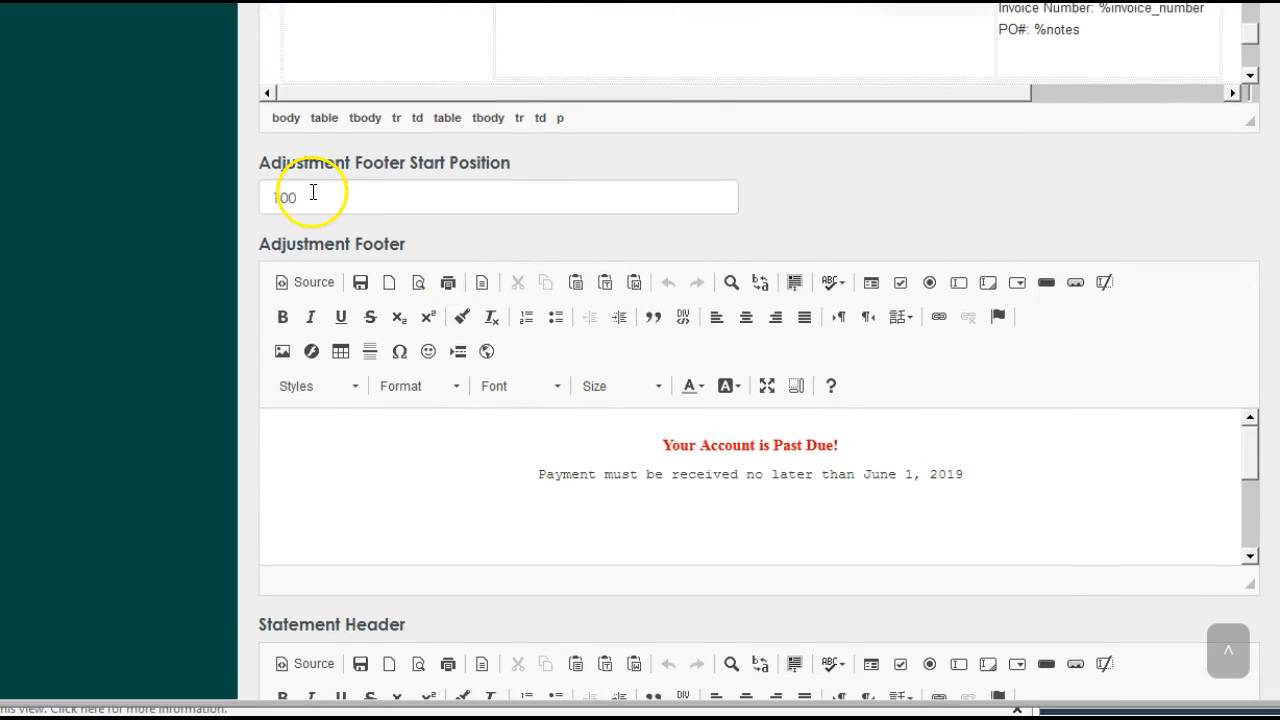
{"action": "left_click", "coordinate": [614, 441]}
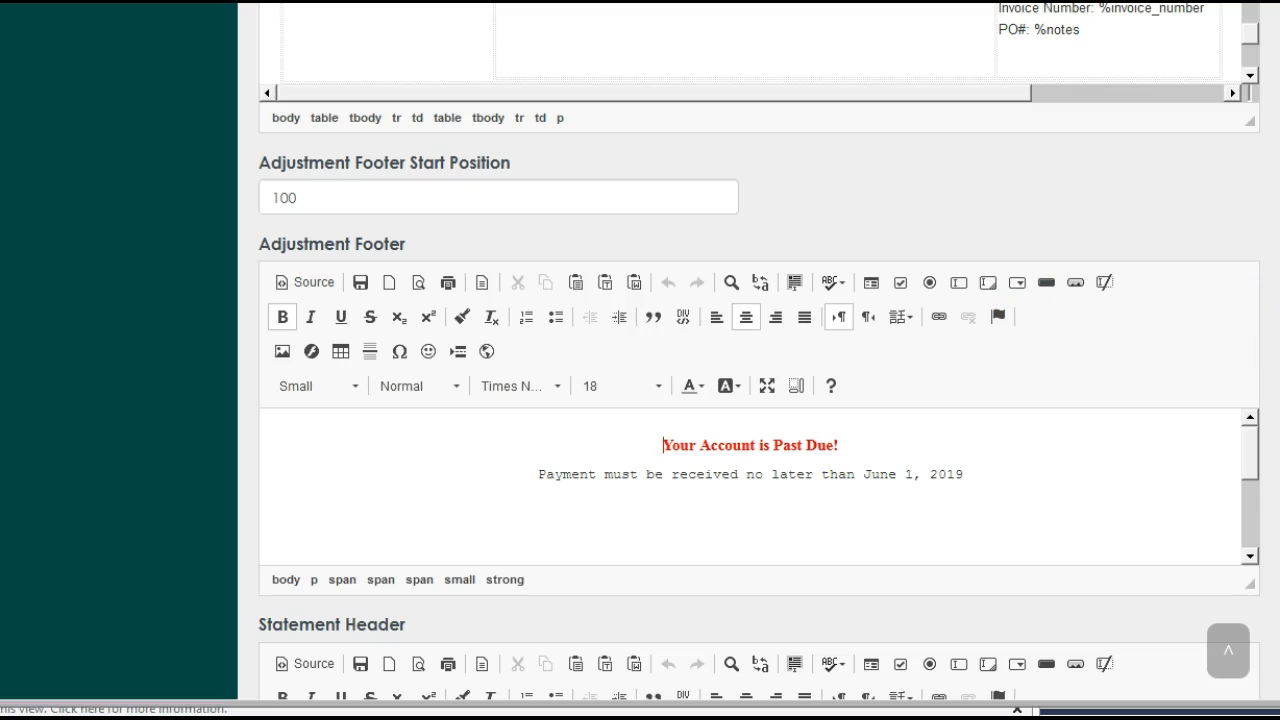
Step: Review the Statement Header and Statement Footer templates and the Statement Footer Start Position
{"action": "scroll", "coordinate": [759, 350], "scroll_direction": "down", "scroll_amount": 5}
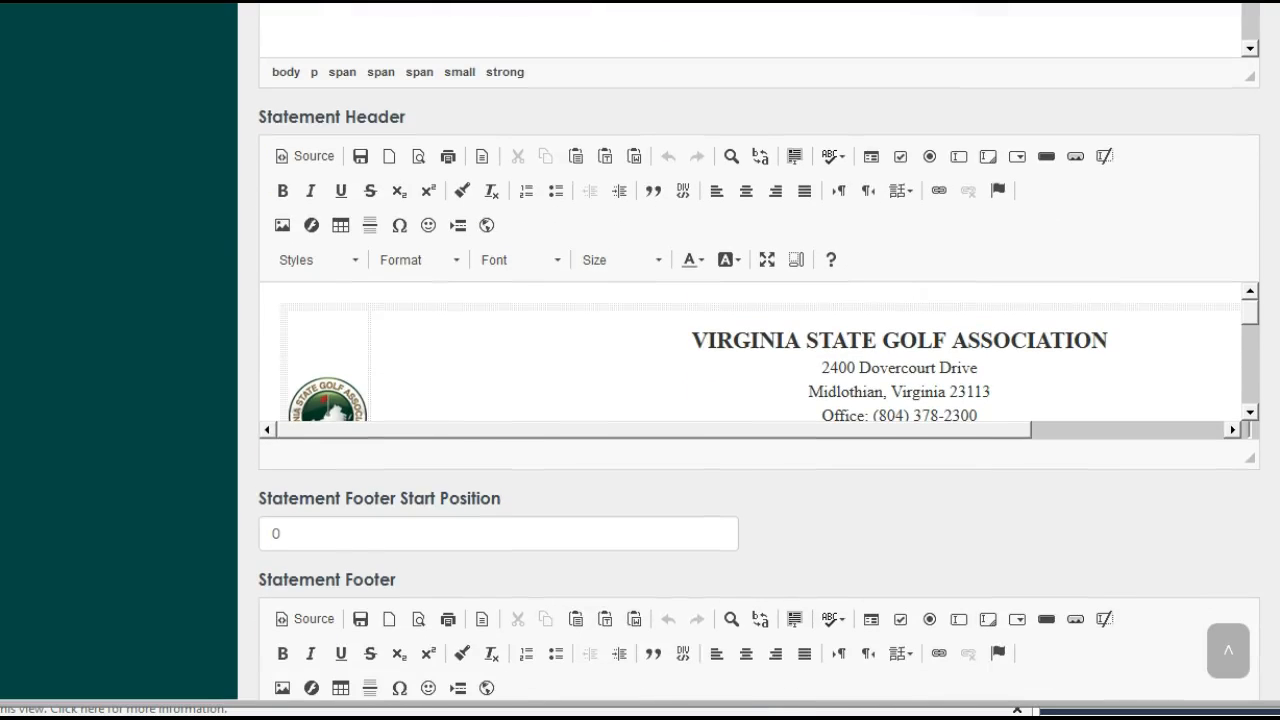
{"action": "scroll", "coordinate": [759, 350], "scroll_direction": "down", "scroll_amount": 3}
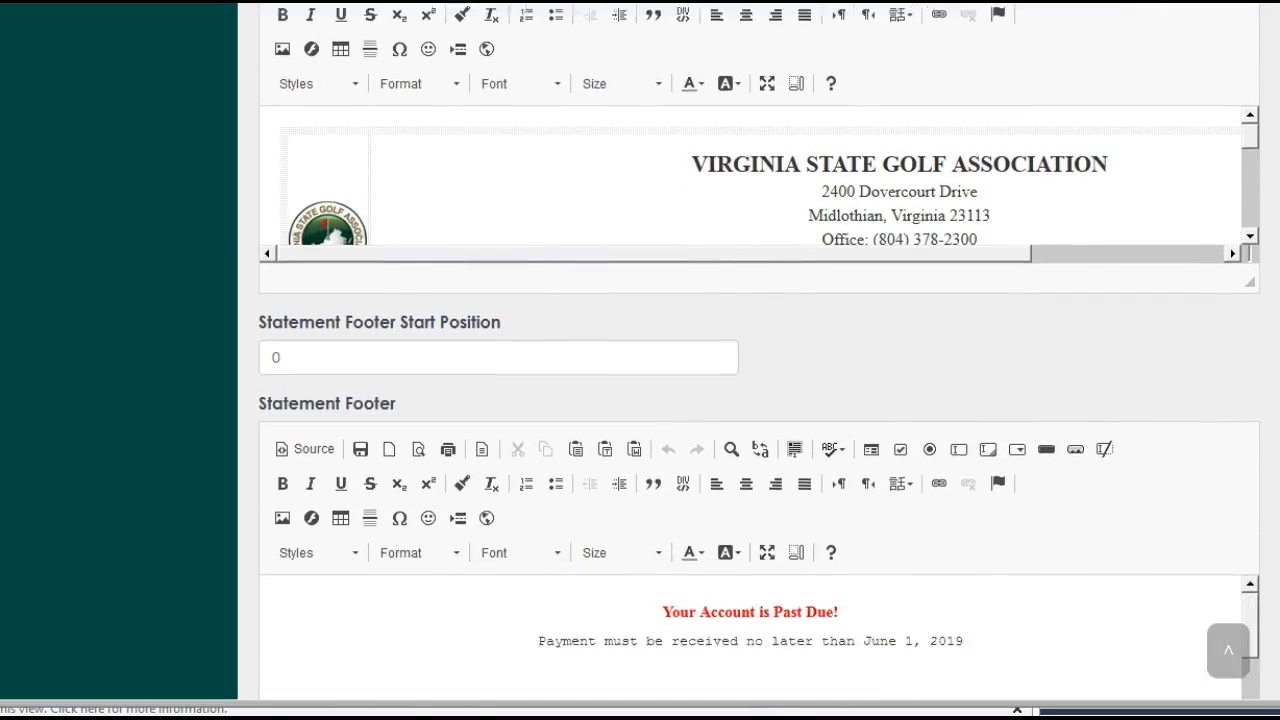
{"action": "scroll", "coordinate": [759, 350], "scroll_direction": "down", "scroll_amount": 1}
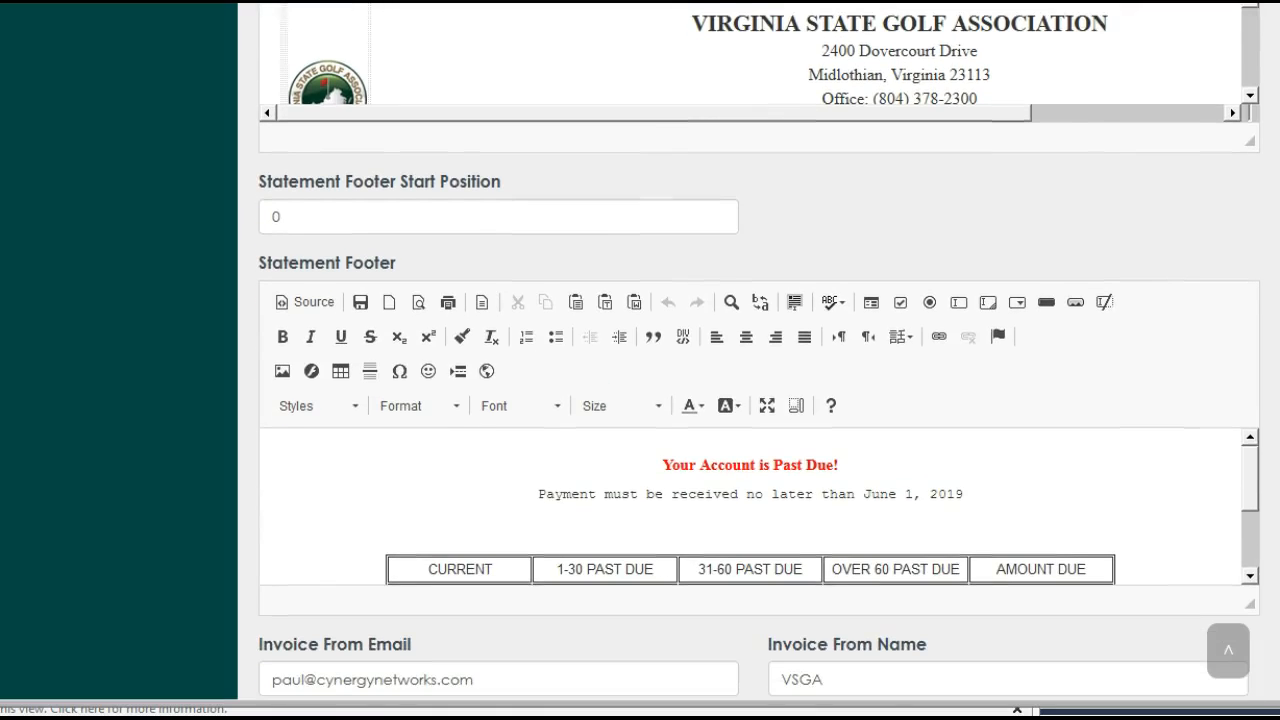
{"action": "left_click", "coordinate": [820, 490]}
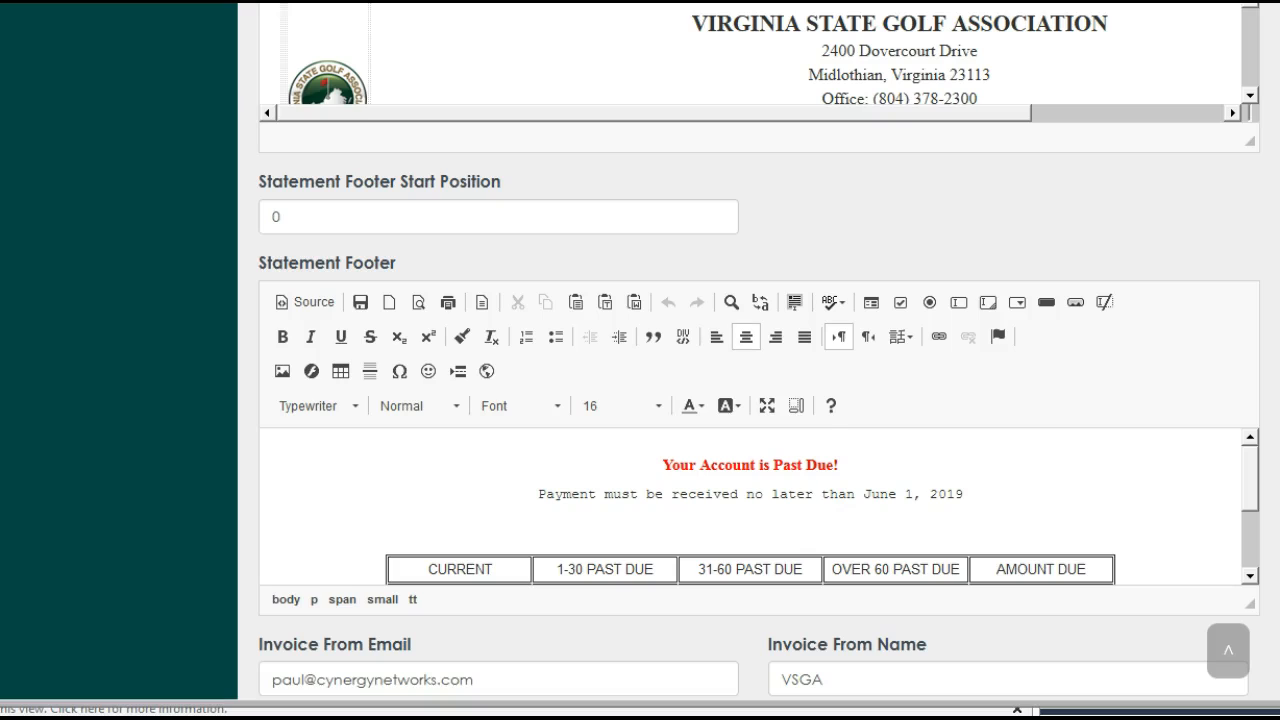
{"action": "scroll", "coordinate": [759, 350], "scroll_direction": "down", "scroll_amount": 1}
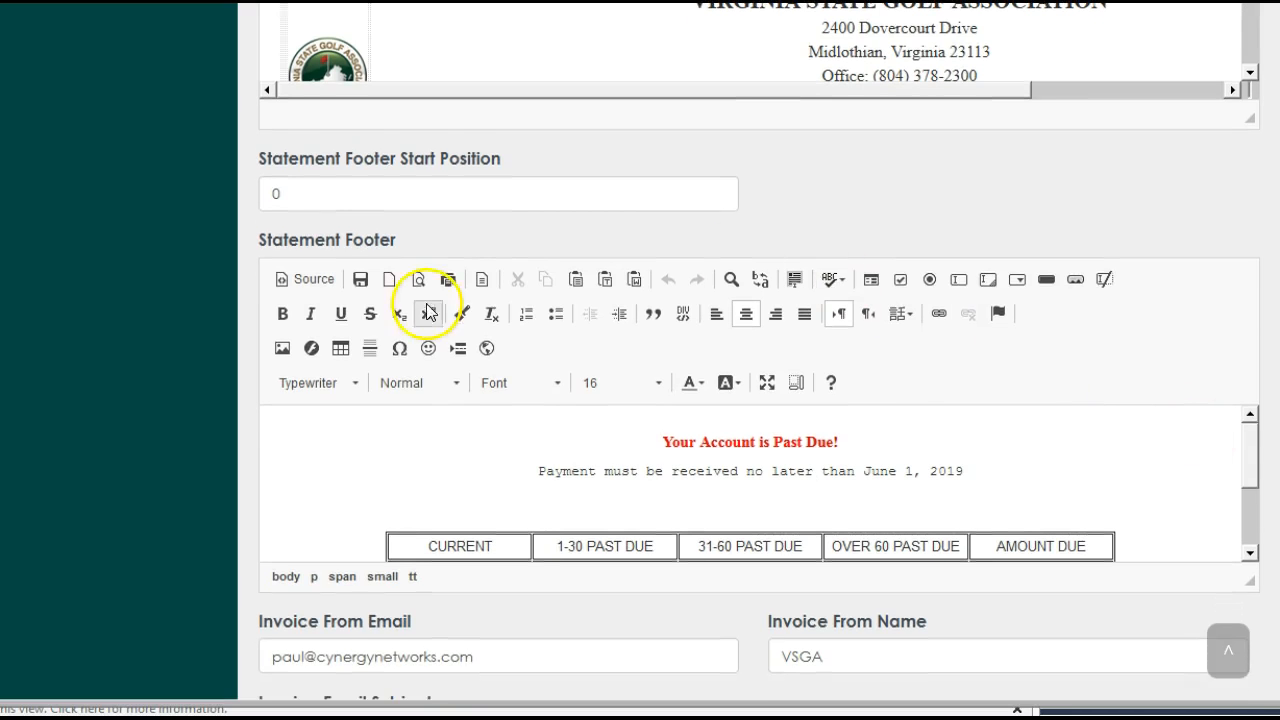
{"action": "double_click", "coordinate": [284, 193]}
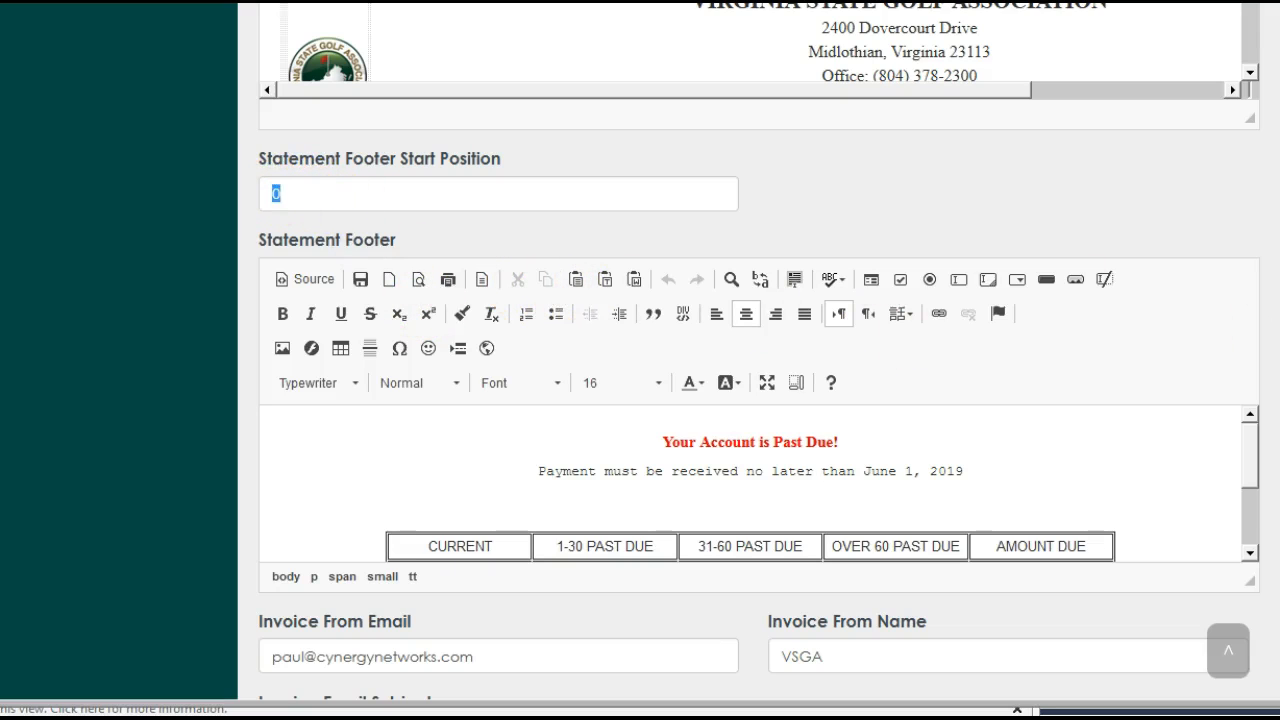
Step: Check the invoice email settings: sender email, sender name, email subject and email body
{"action": "scroll", "coordinate": [1275, 477], "scroll_direction": "down", "scroll_amount": 2}
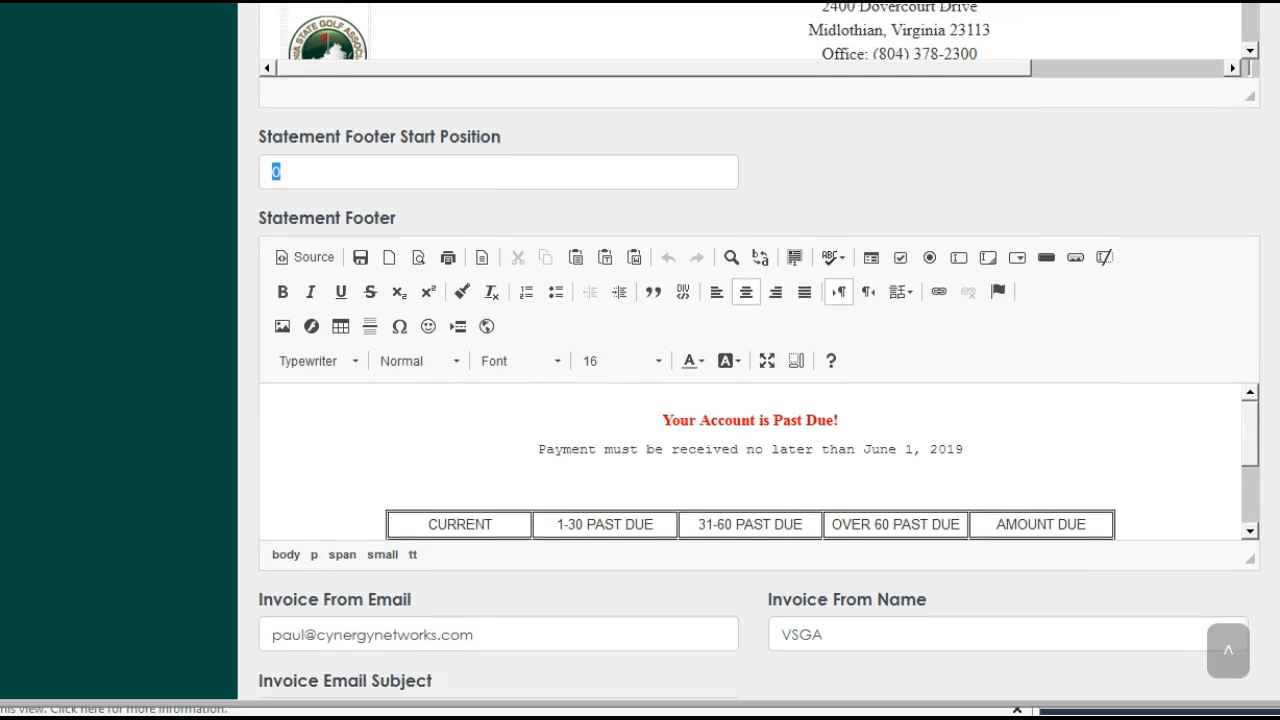
{"action": "scroll", "coordinate": [1275, 477], "scroll_direction": "down", "scroll_amount": 5}
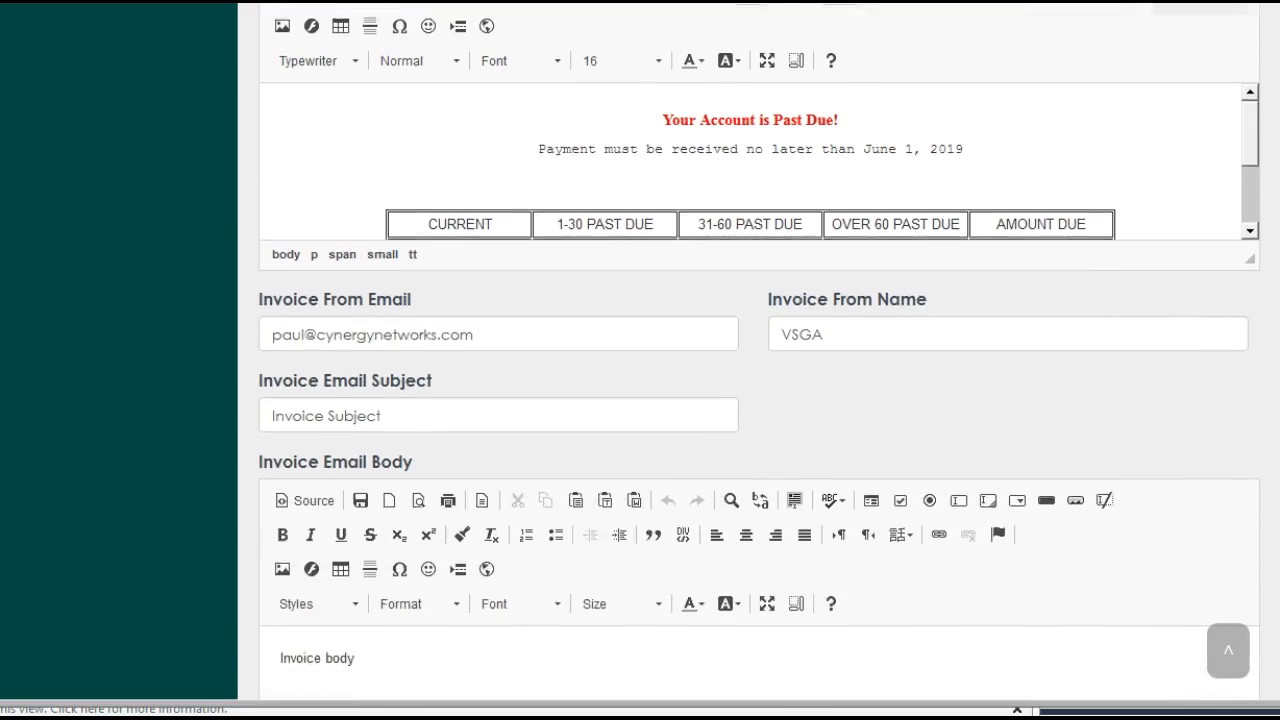
{"action": "left_click", "coordinate": [494, 211]}
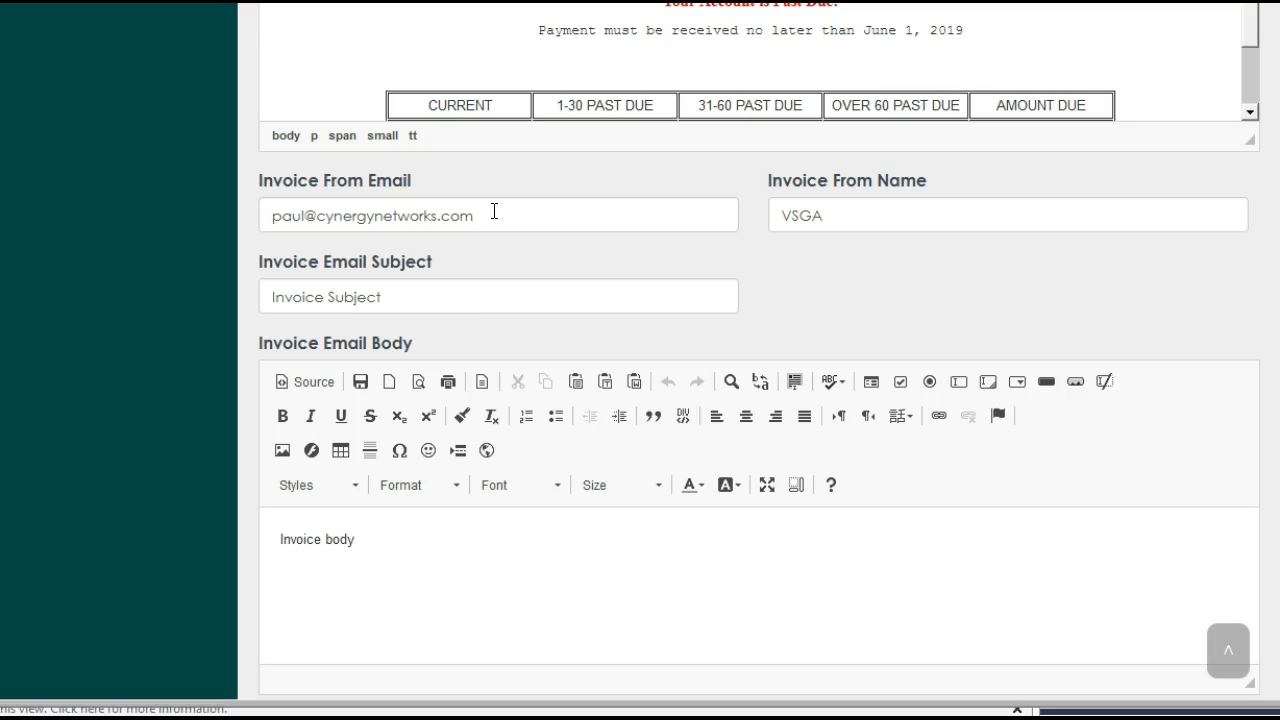
{"action": "left_click_drag", "start_coordinate": [857, 221], "coordinate": [767, 219]}
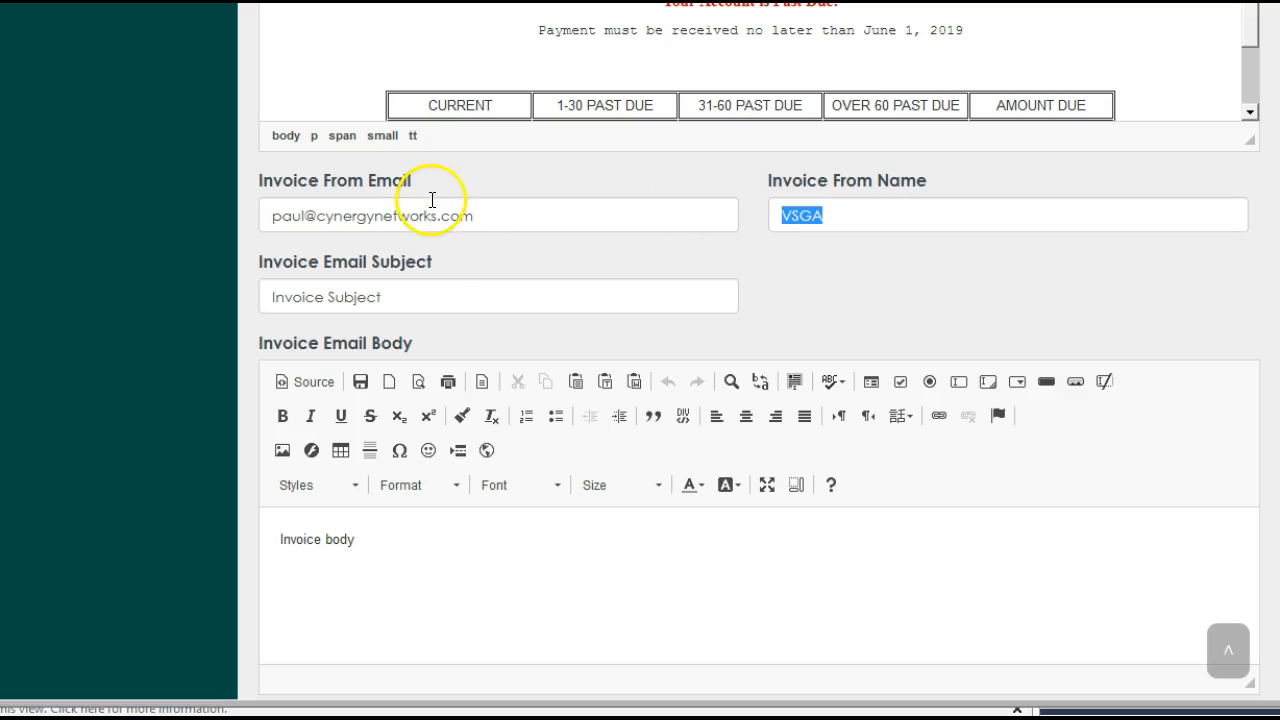
{"action": "left_click", "coordinate": [421, 295]}
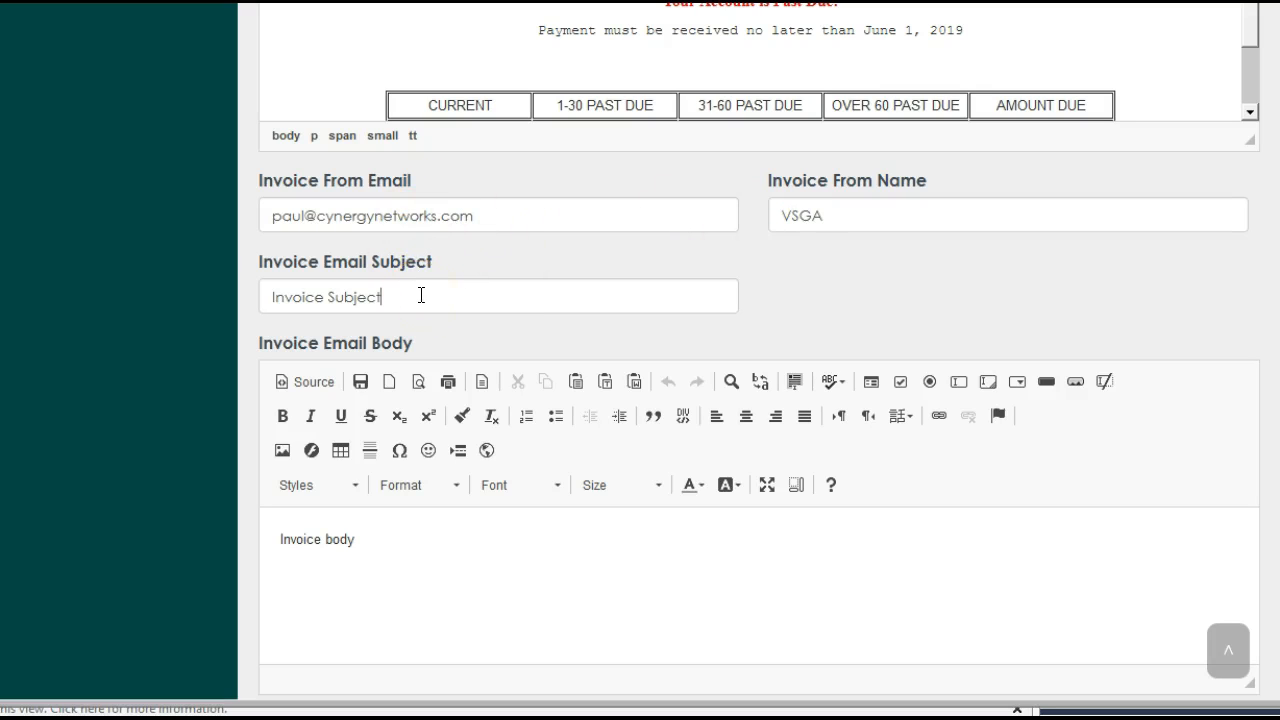
{"action": "left_click", "coordinate": [371, 523]}
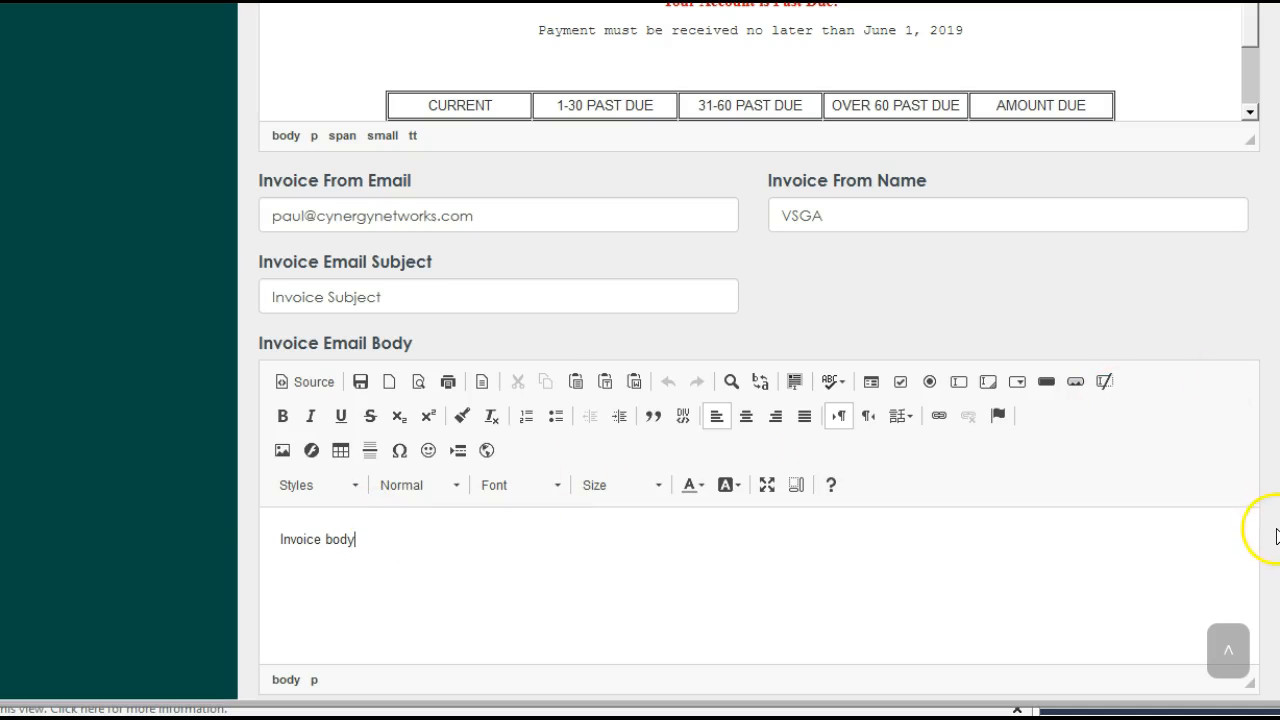
{"action": "scroll", "coordinate": [1277, 529], "scroll_direction": "down", "scroll_amount": 2}
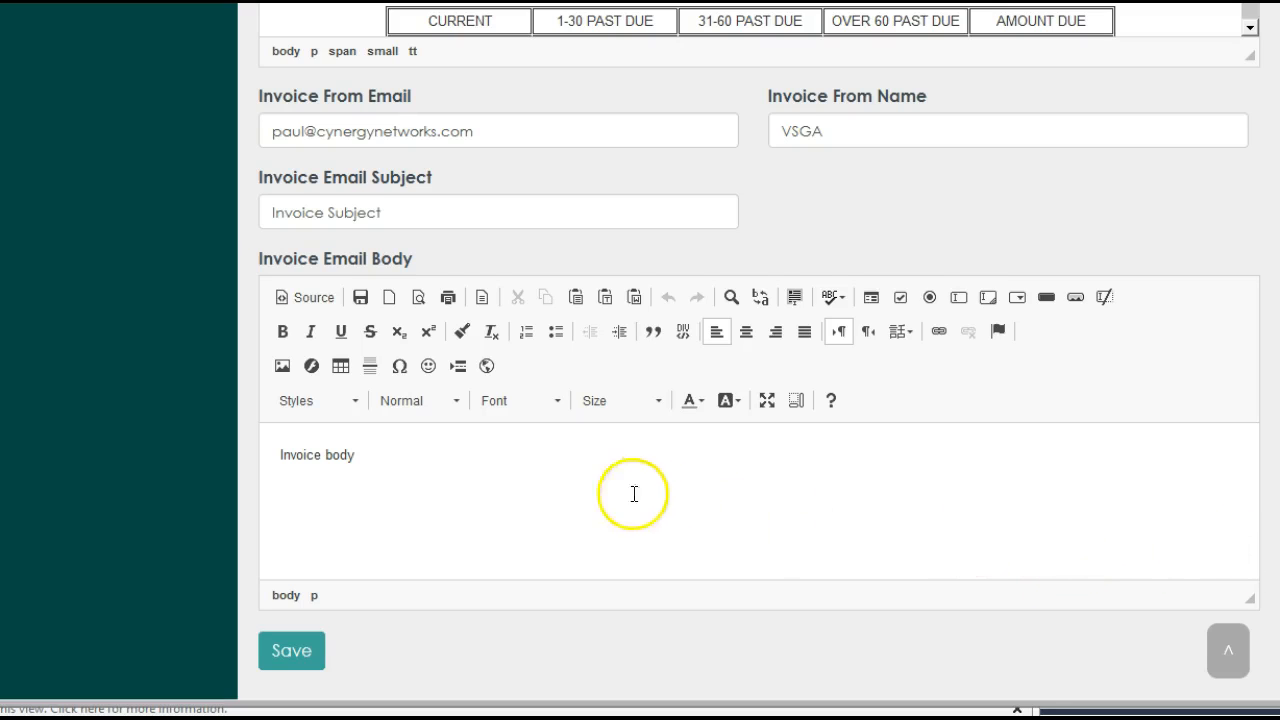
{"action": "left_click_drag", "start_coordinate": [351, 458], "coordinate": [277, 443]}
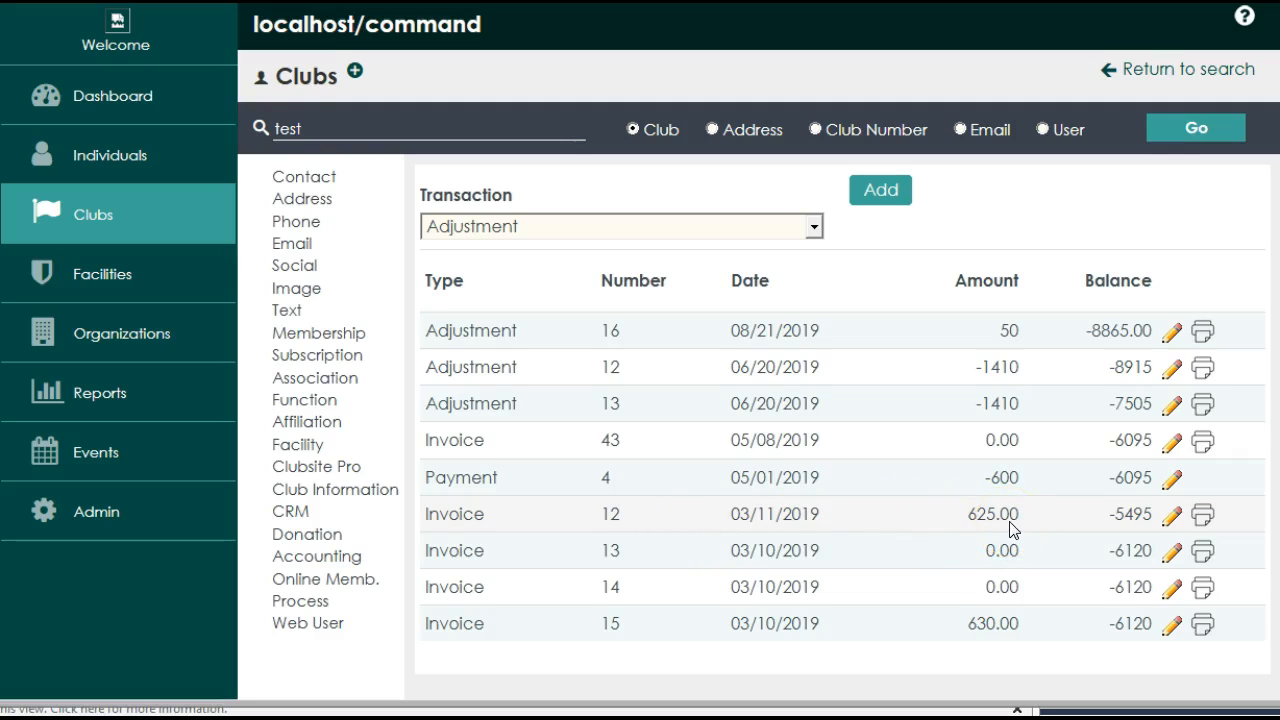
Step: Open the printable copy of the 03/11/2019 invoice and examine its header, line items, footer messages and remittance slip
{"action": "left_click", "coordinate": [1203, 516]}
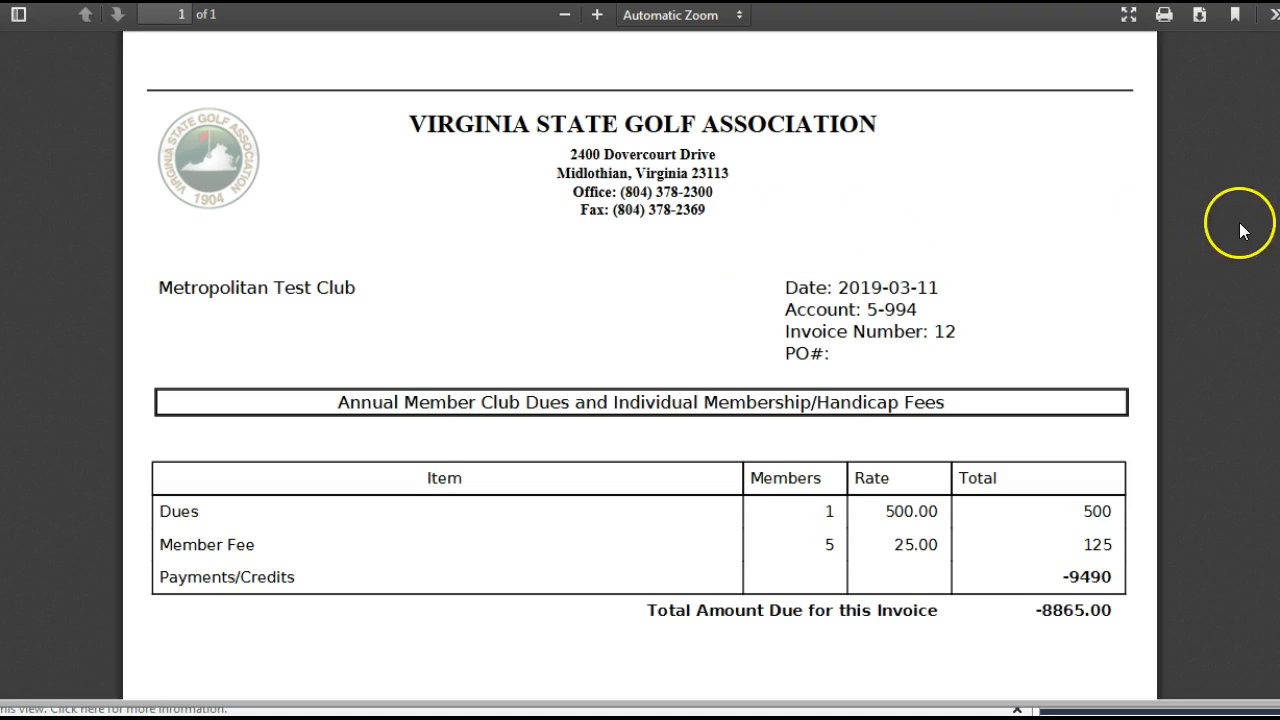
{"action": "scroll", "coordinate": [1053, 273], "scroll_direction": "down", "scroll_amount": 3}
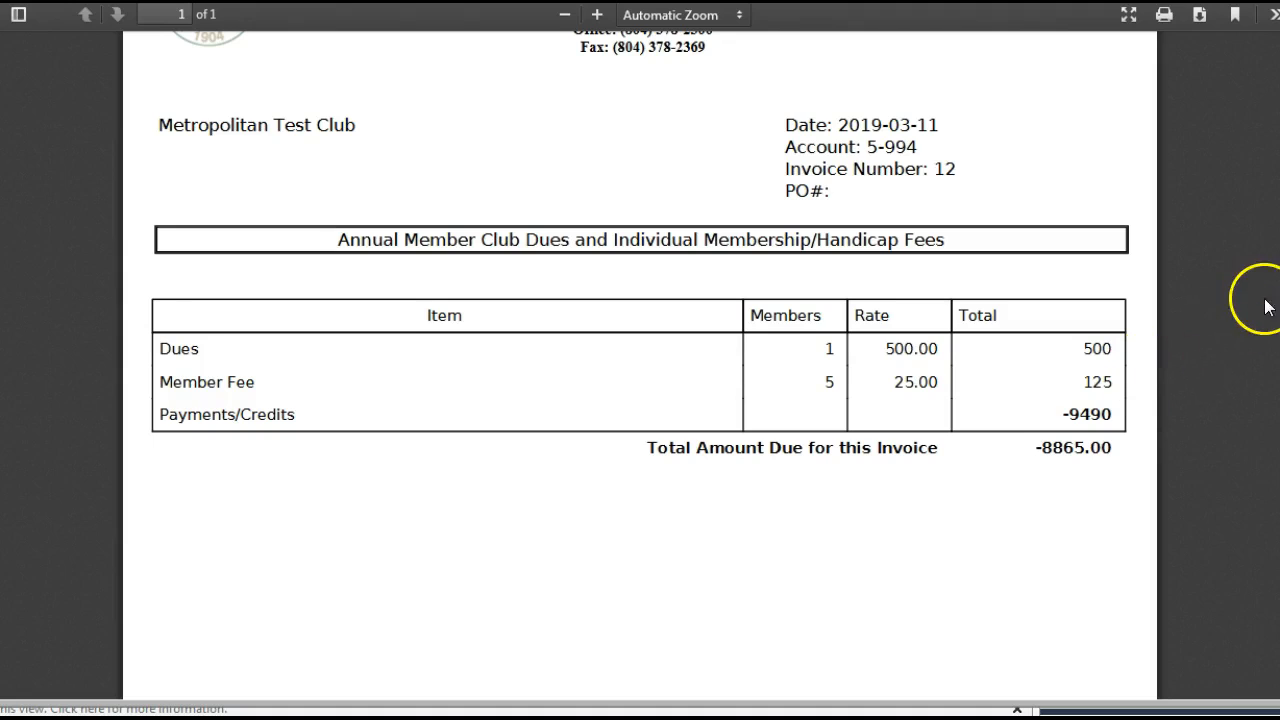
{"action": "scroll", "coordinate": [1250, 440], "scroll_direction": "down", "scroll_amount": 7}
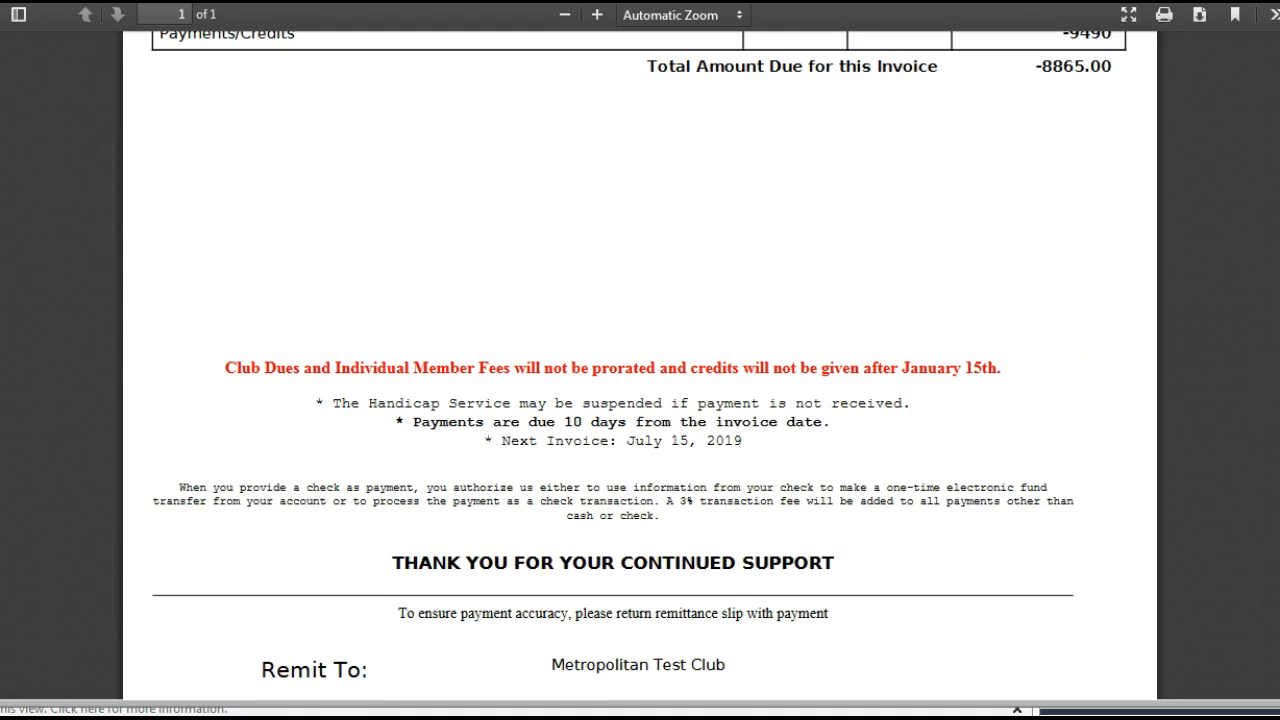
{"action": "scroll", "coordinate": [640, 365], "scroll_direction": "down", "scroll_amount": 3}
{"action": "scroll", "coordinate": [640, 365], "scroll_direction": "up", "scroll_amount": 8}
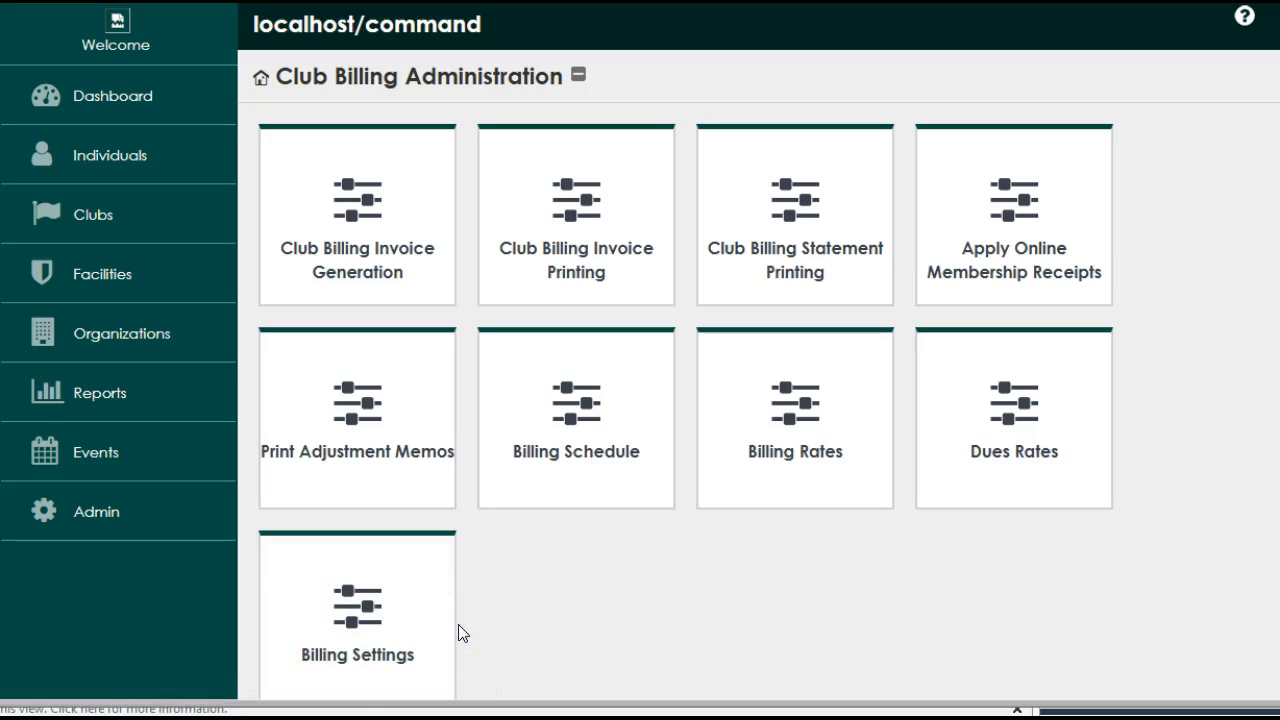
Step: List all billing rates from Club Billing Administration and open the hardware rate for editing
{"action": "left_click", "coordinate": [792, 436]}
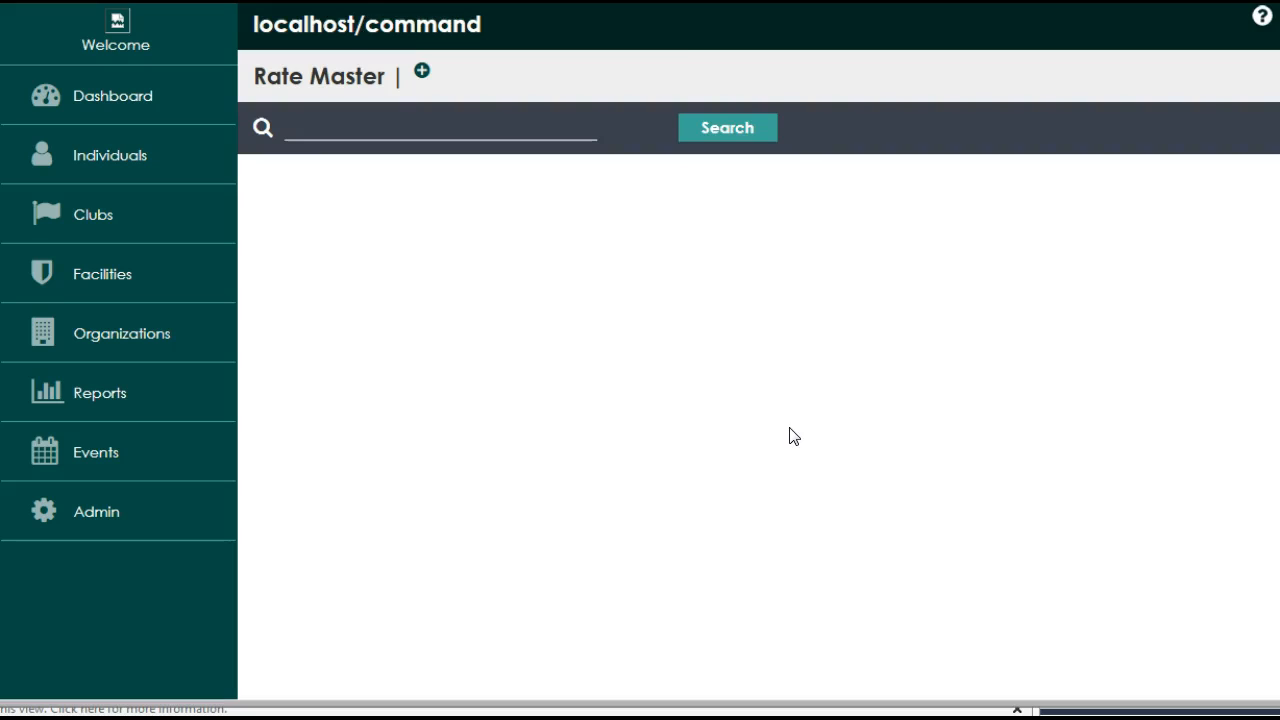
{"action": "left_click", "coordinate": [720, 134]}
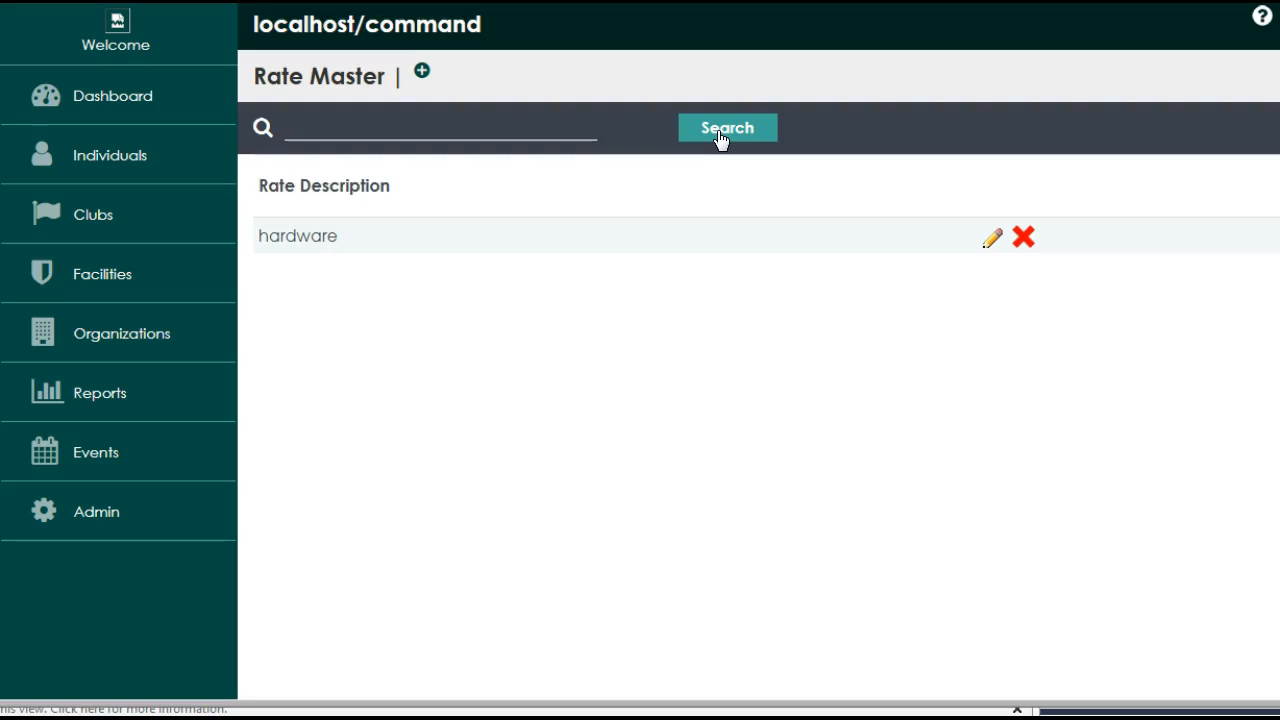
{"action": "left_click", "coordinate": [720, 135]}
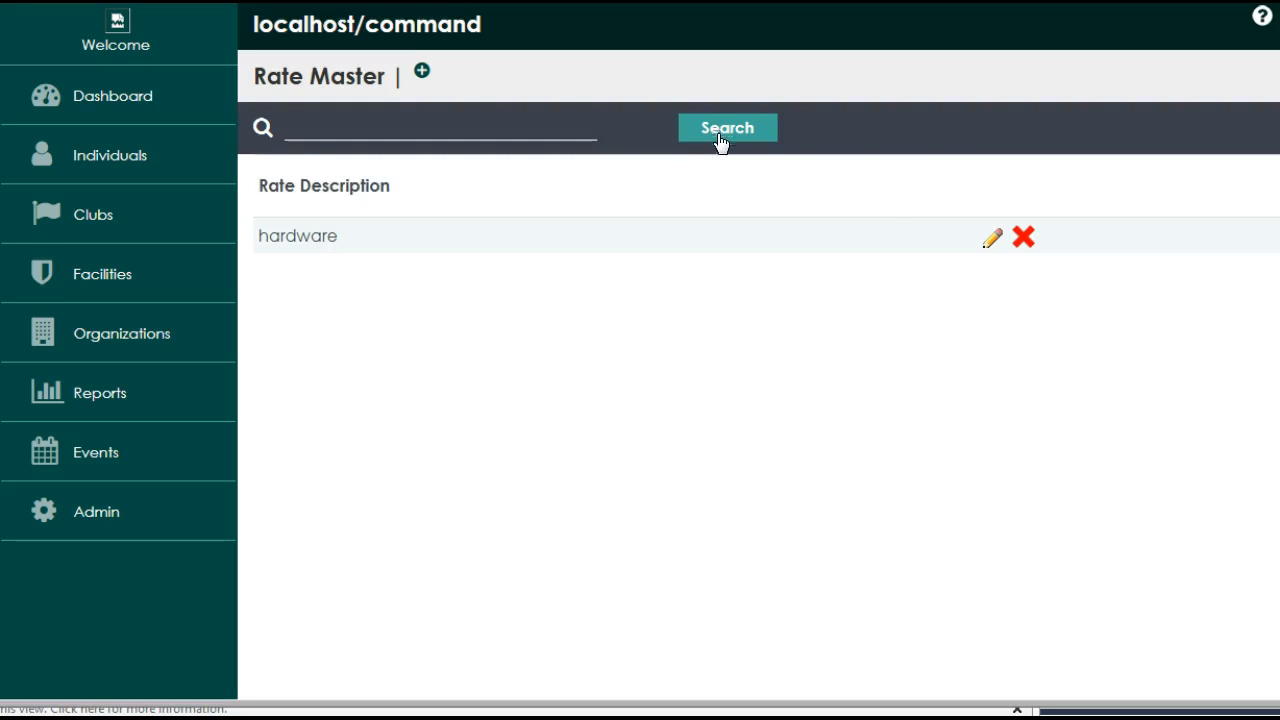
{"action": "left_click", "coordinate": [993, 240]}
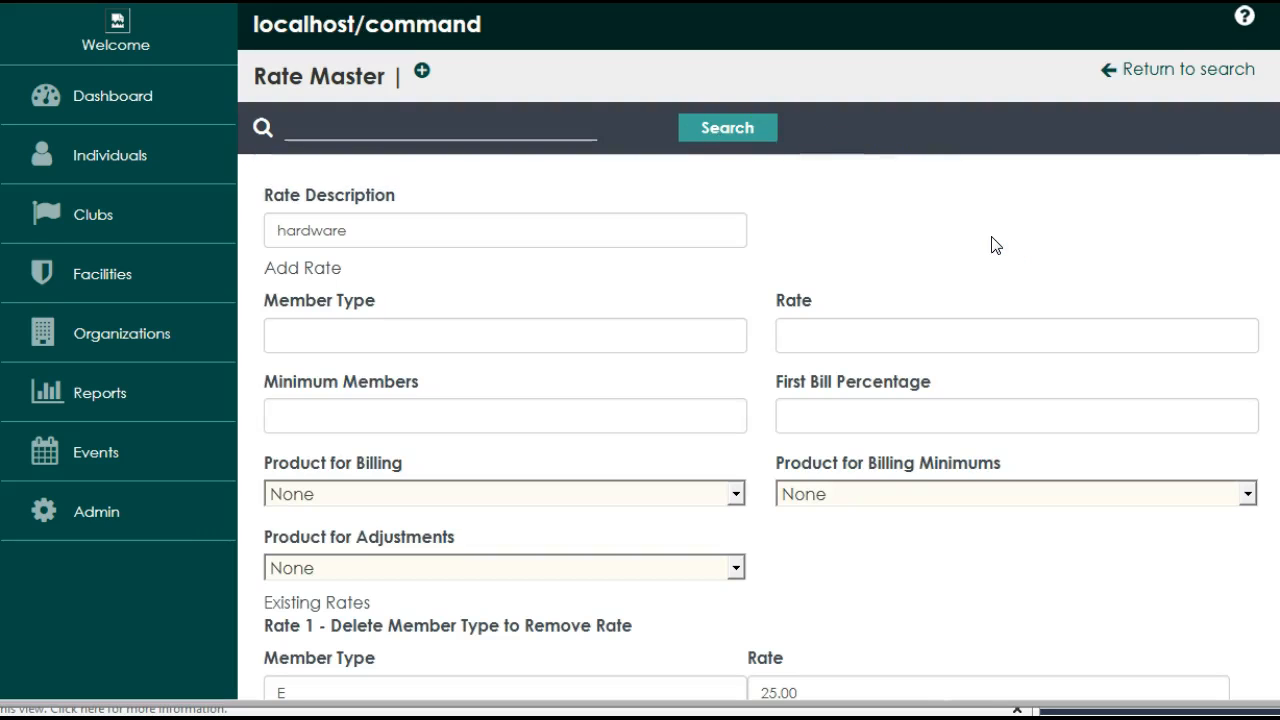
Step: Review the hardware rate's description and Existing Rates section, including the member types of Rate 1 and Rate 2
{"action": "scroll", "coordinate": [640, 350], "scroll_direction": "down", "scroll_amount": 1}
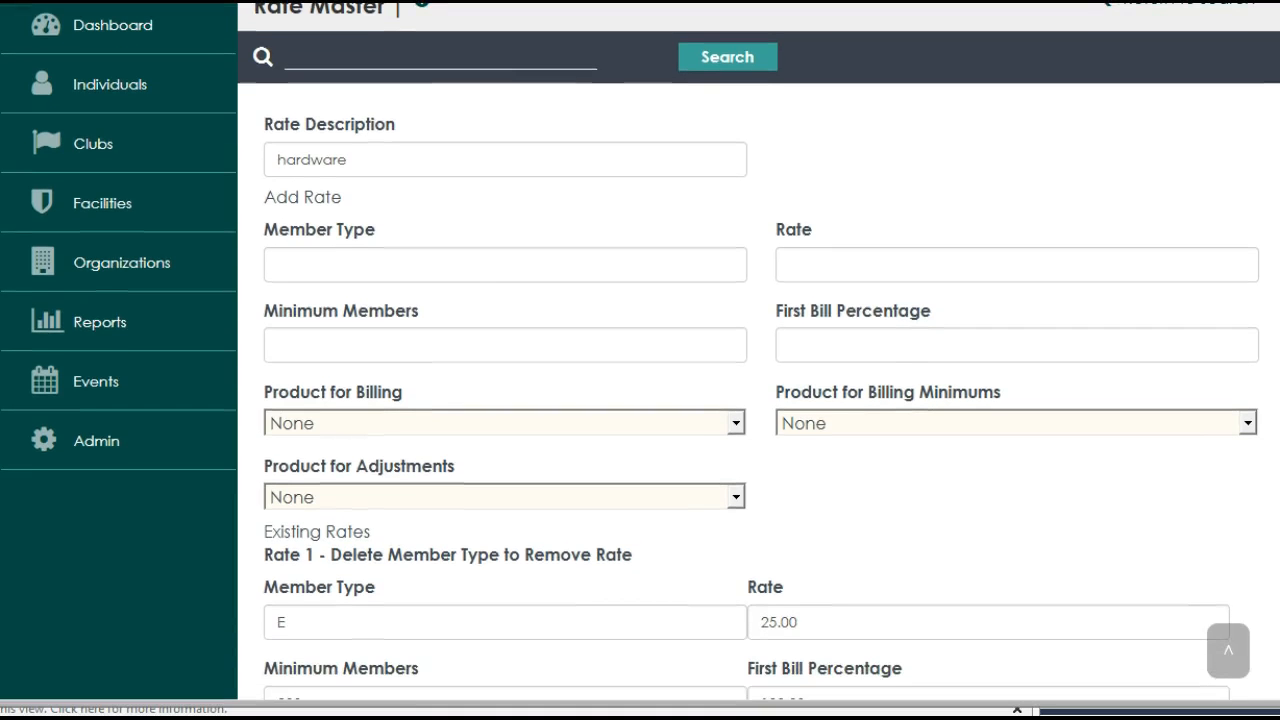
{"action": "left_click_drag", "start_coordinate": [357, 152], "coordinate": [269, 153]}
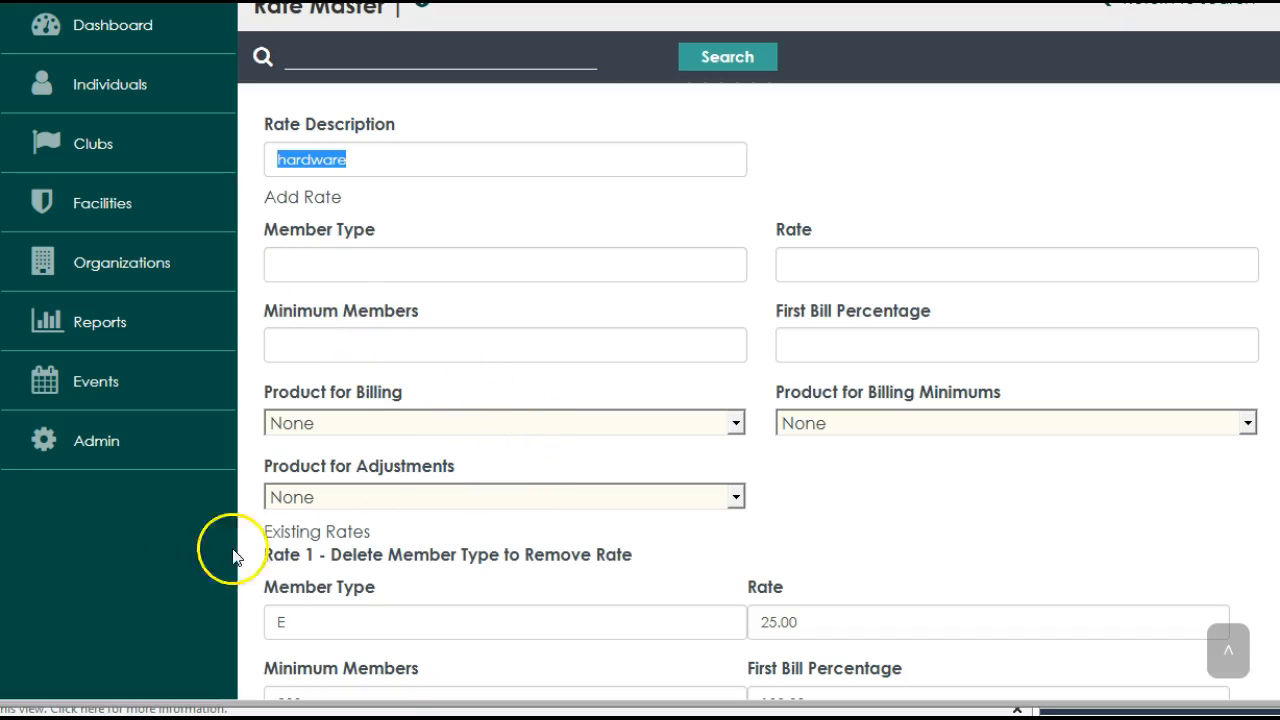
{"action": "left_click_drag", "start_coordinate": [371, 531], "coordinate": [268, 531]}
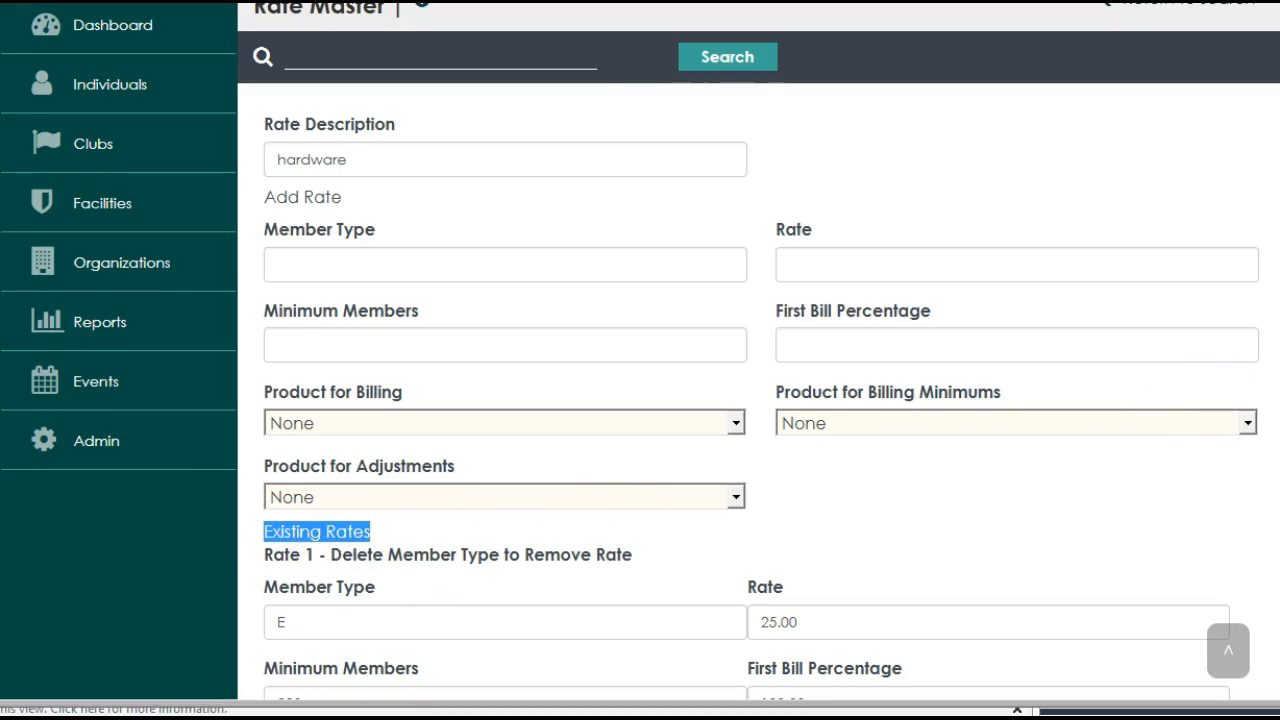
{"action": "scroll", "coordinate": [640, 360], "scroll_direction": "down", "scroll_amount": 5}
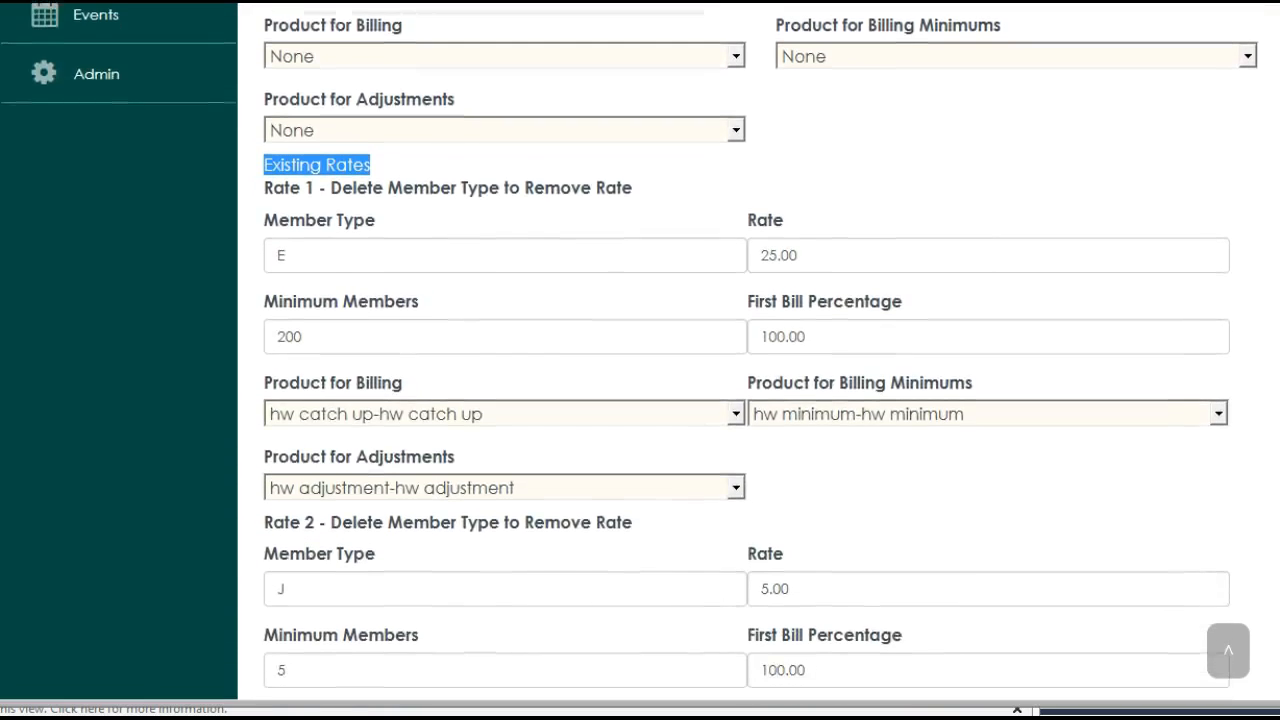
{"action": "scroll", "coordinate": [640, 360], "scroll_direction": "down", "scroll_amount": 1}
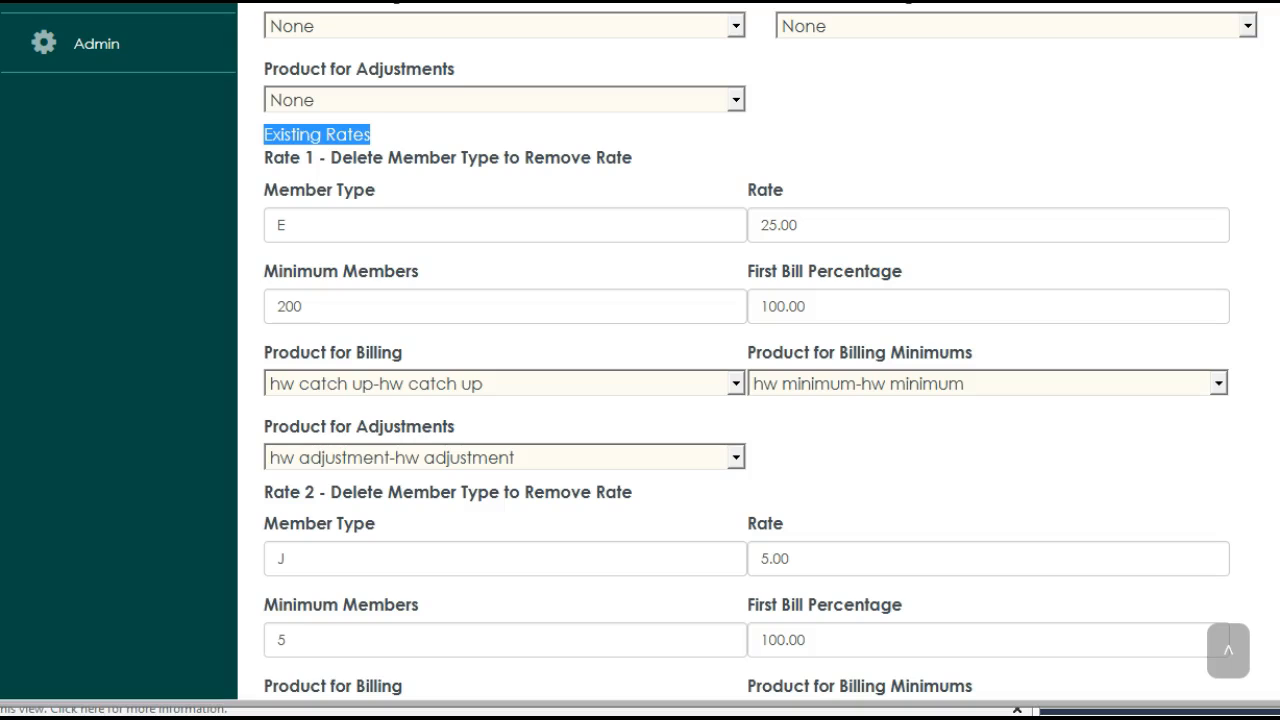
{"action": "left_click_drag", "start_coordinate": [323, 223], "coordinate": [266, 222]}
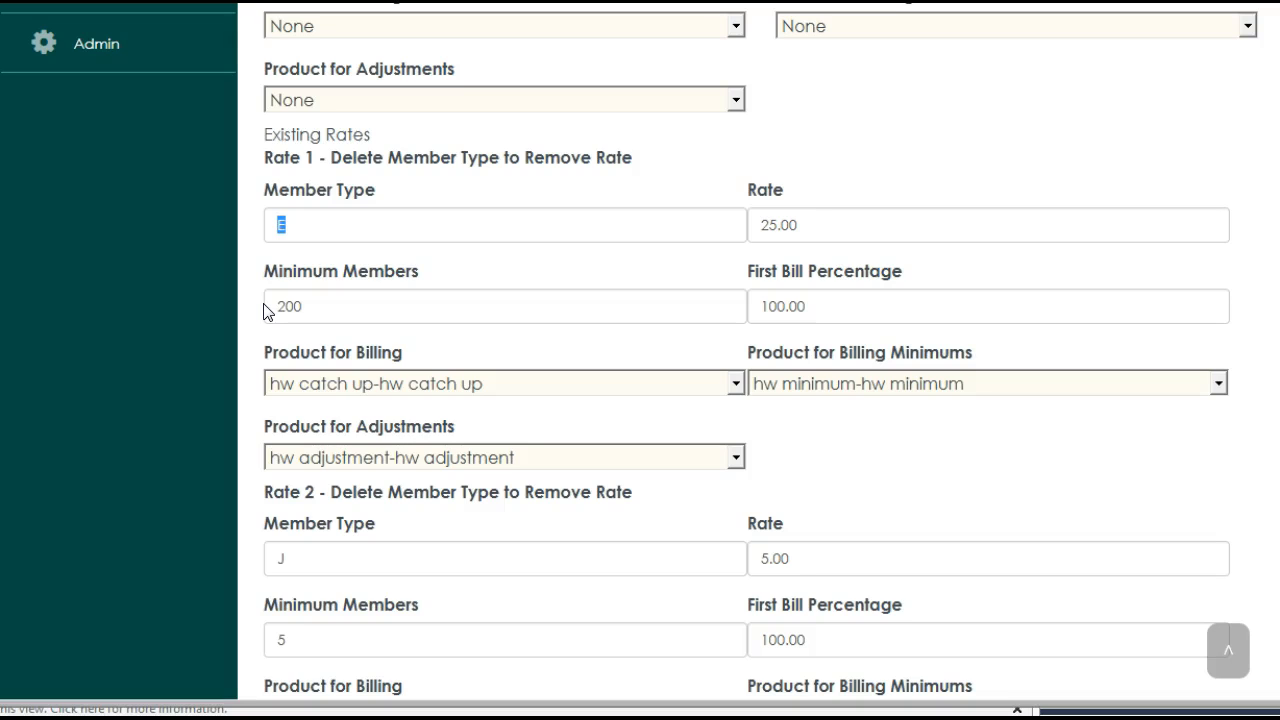
{"action": "double_click", "coordinate": [277, 556]}
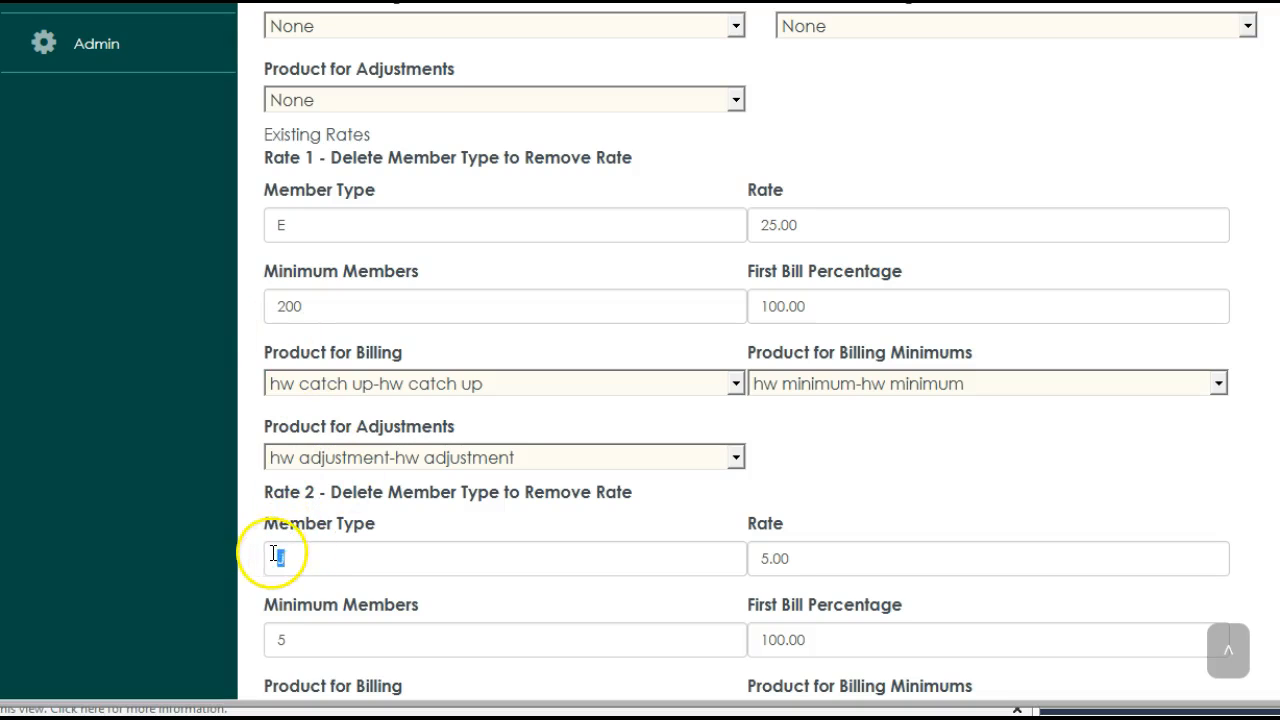
Step: Check Rate 1's member type, rate, minimum members and first bill percentage
{"action": "left_click", "coordinate": [769, 222]}
{"action": "double_click", "coordinate": [769, 222]}
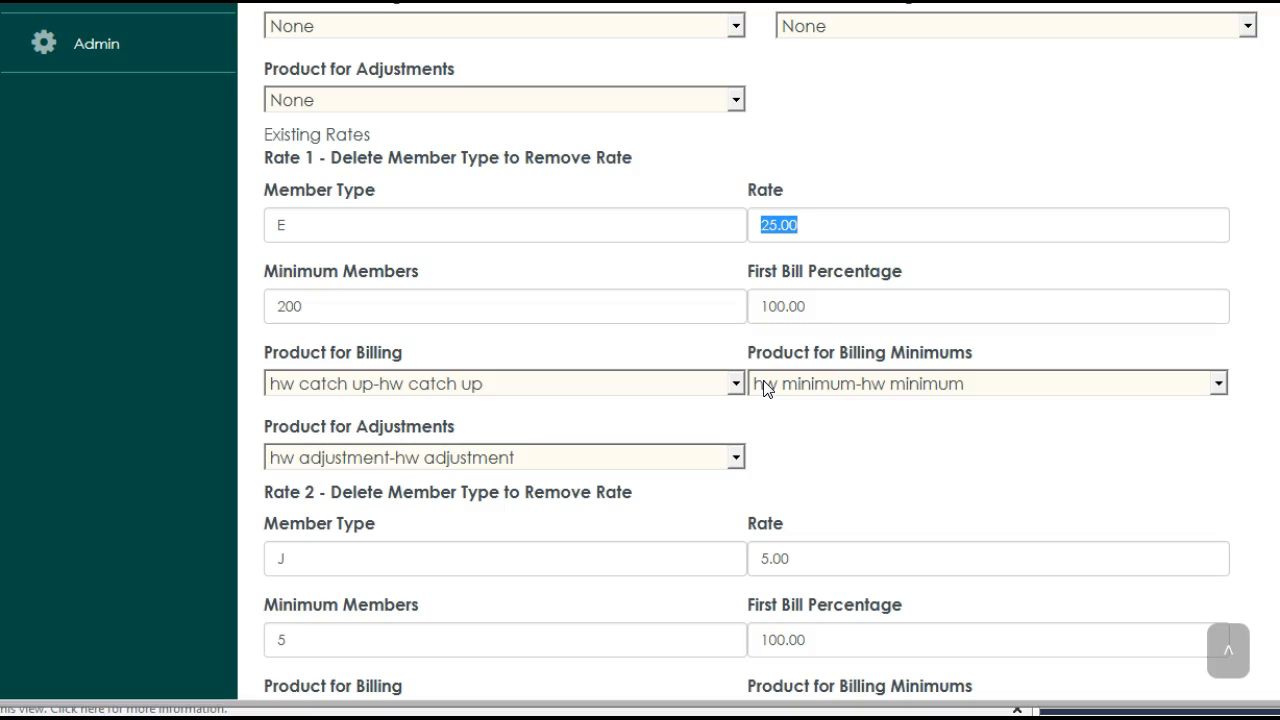
{"action": "left_click", "coordinate": [303, 227]}
{"action": "left_click", "coordinate": [806, 224]}
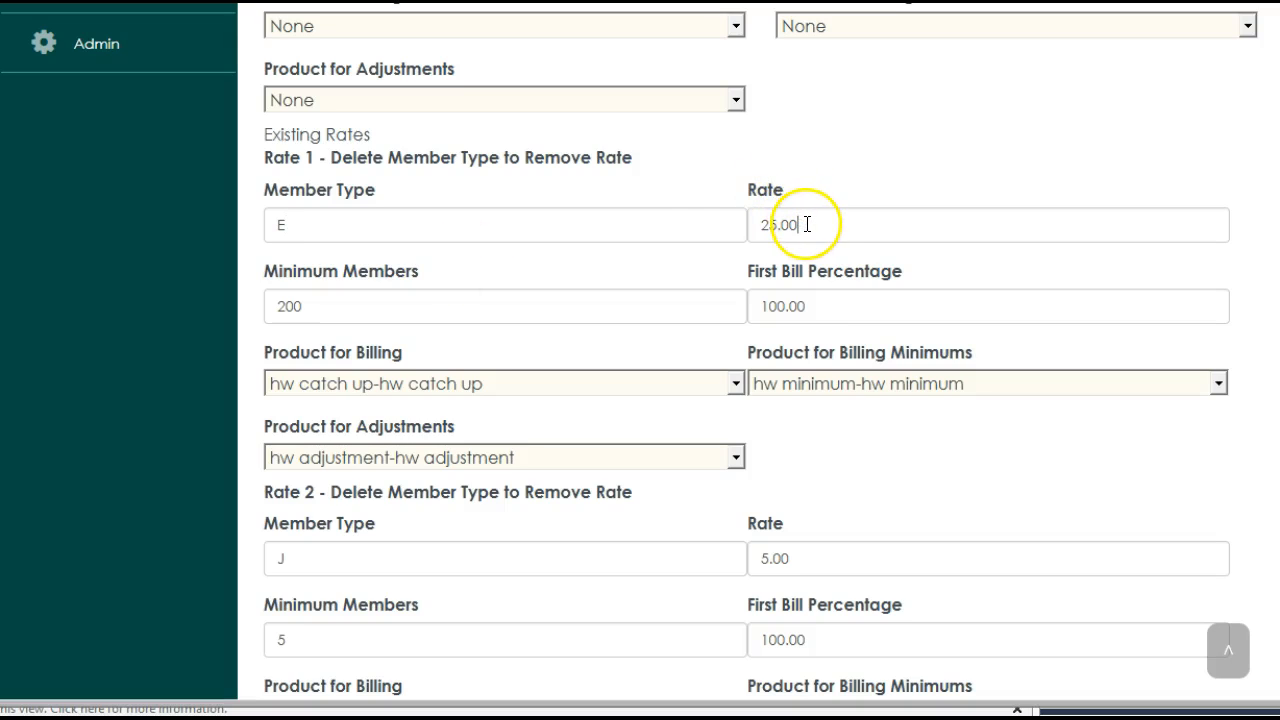
{"action": "left_click", "coordinate": [341, 298]}
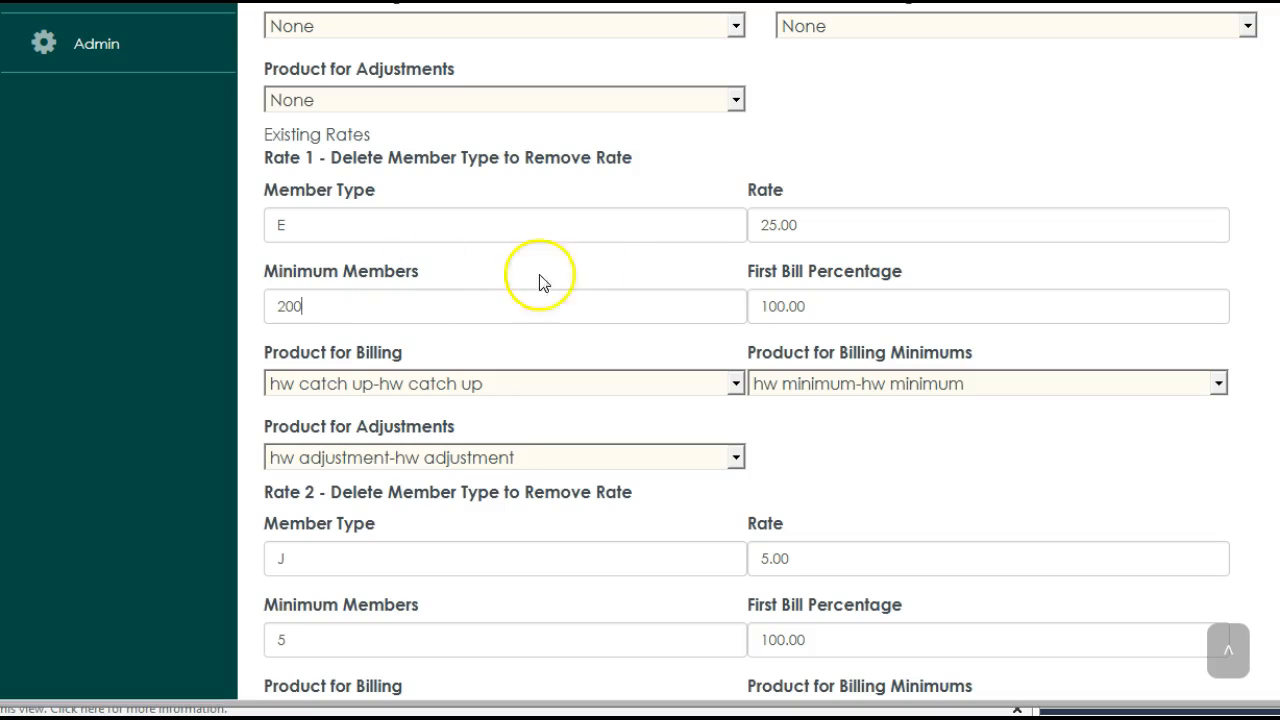
{"action": "left_click", "coordinate": [854, 305]}
Step: Check the member type and rate of Rate 2 under Existing Rates
{"action": "scroll", "coordinate": [420, 300], "scroll_direction": "down", "scroll_amount": 3}
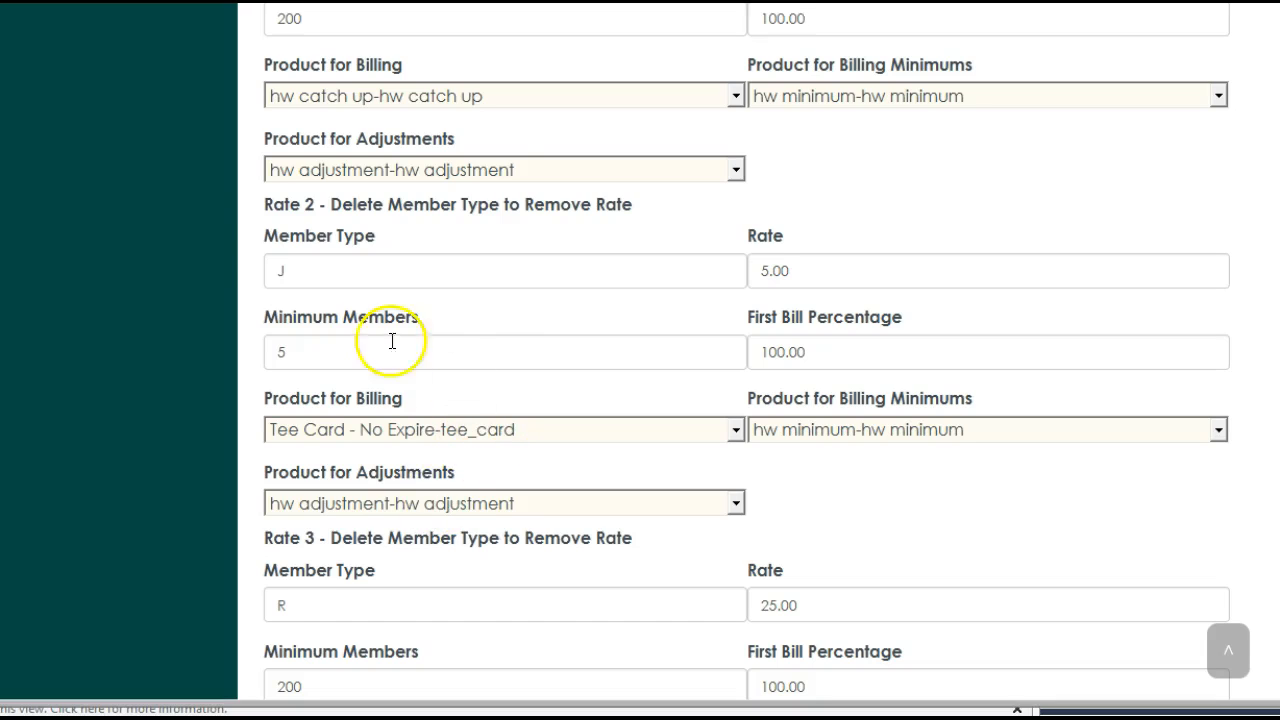
{"action": "double_click", "coordinate": [279, 268]}
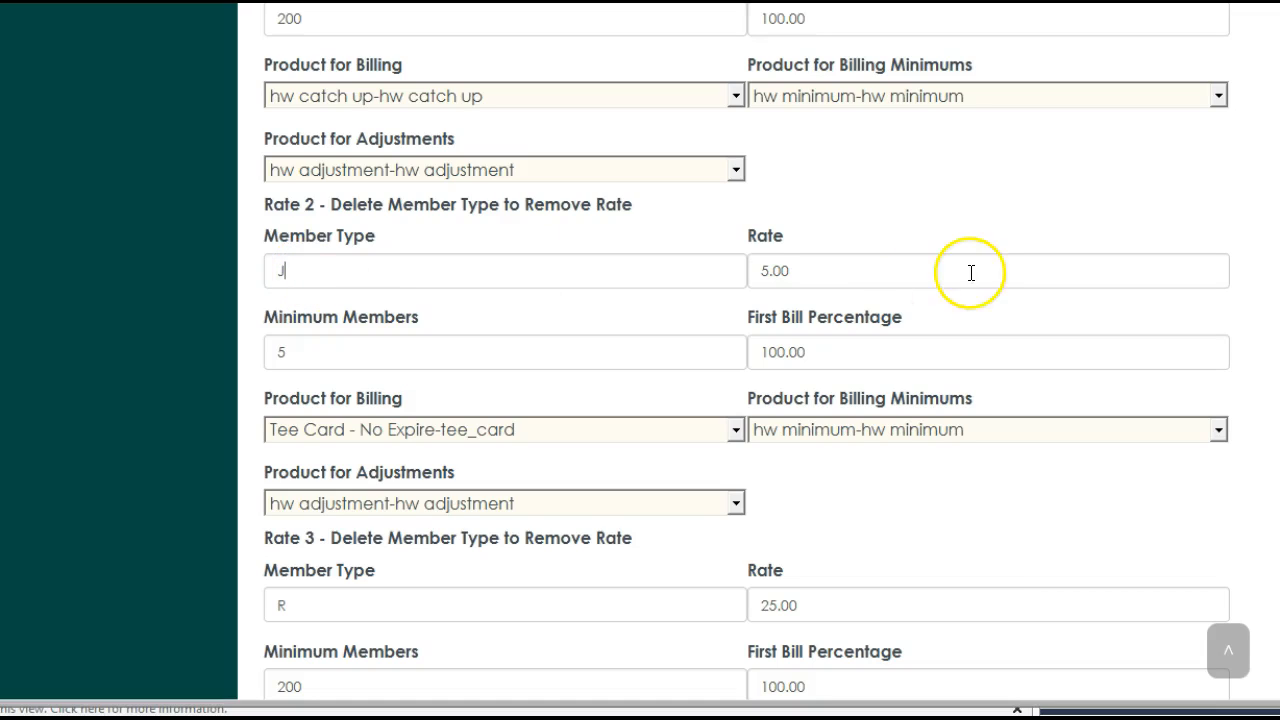
{"action": "left_click", "coordinate": [877, 271]}
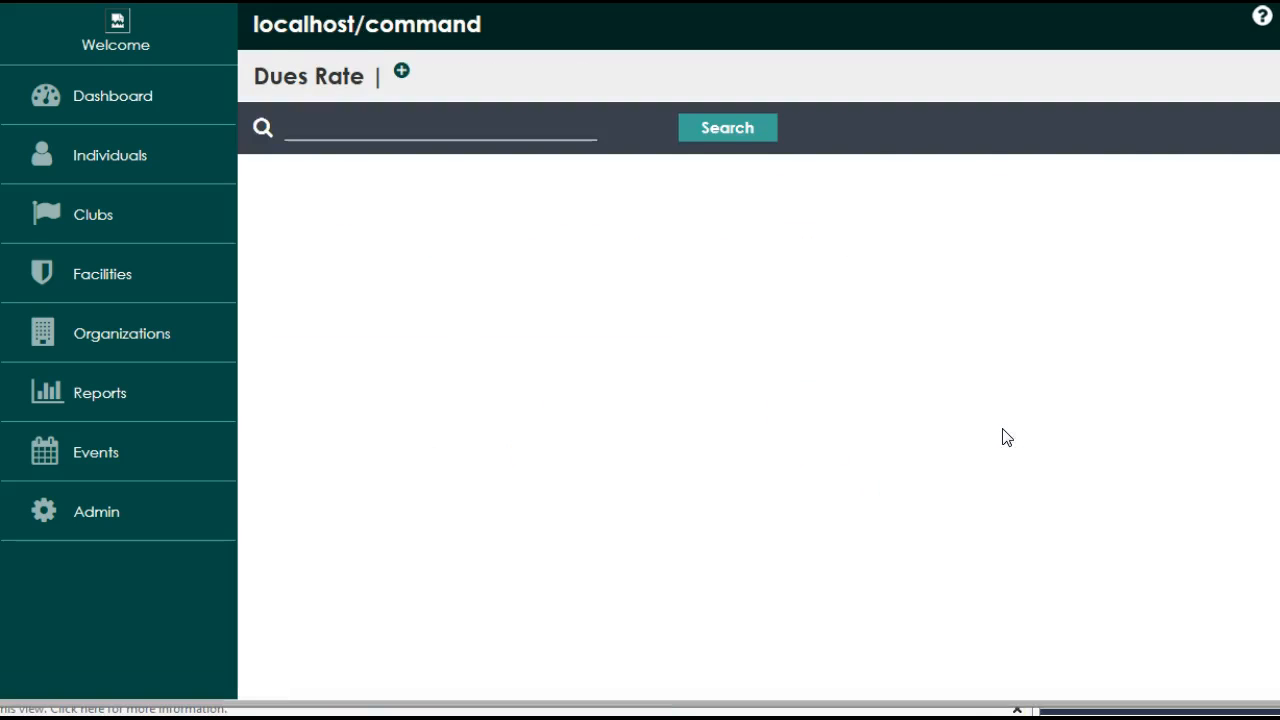
Step: List all dues rates and open dues rate A to check its description and rate amount
{"action": "left_click", "coordinate": [708, 134]}
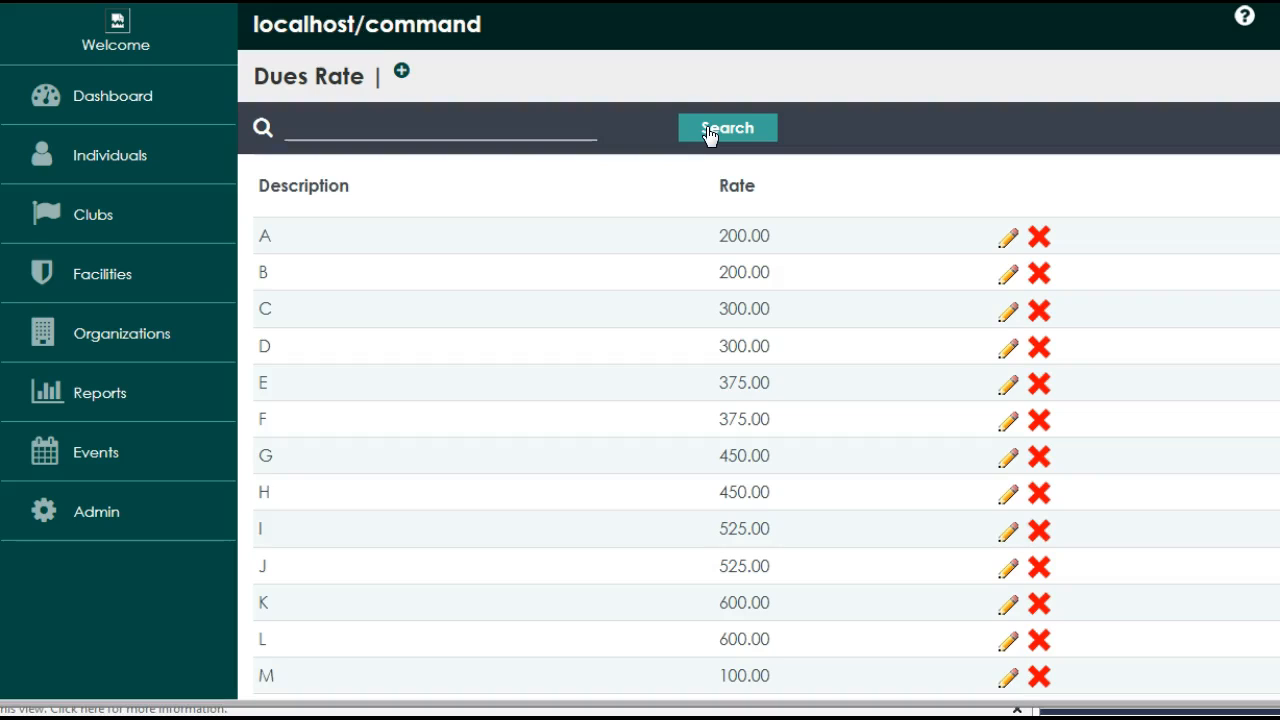
{"action": "left_click", "coordinate": [1008, 237]}
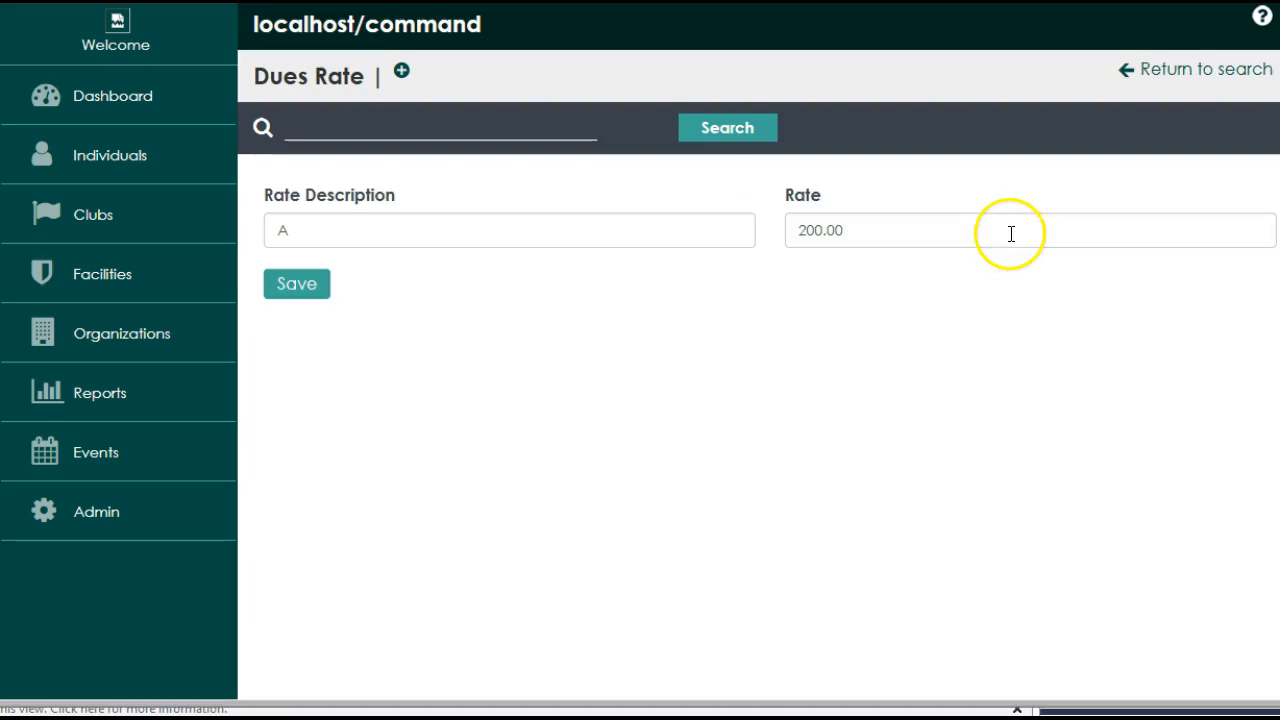
{"action": "left_click", "coordinate": [852, 227]}
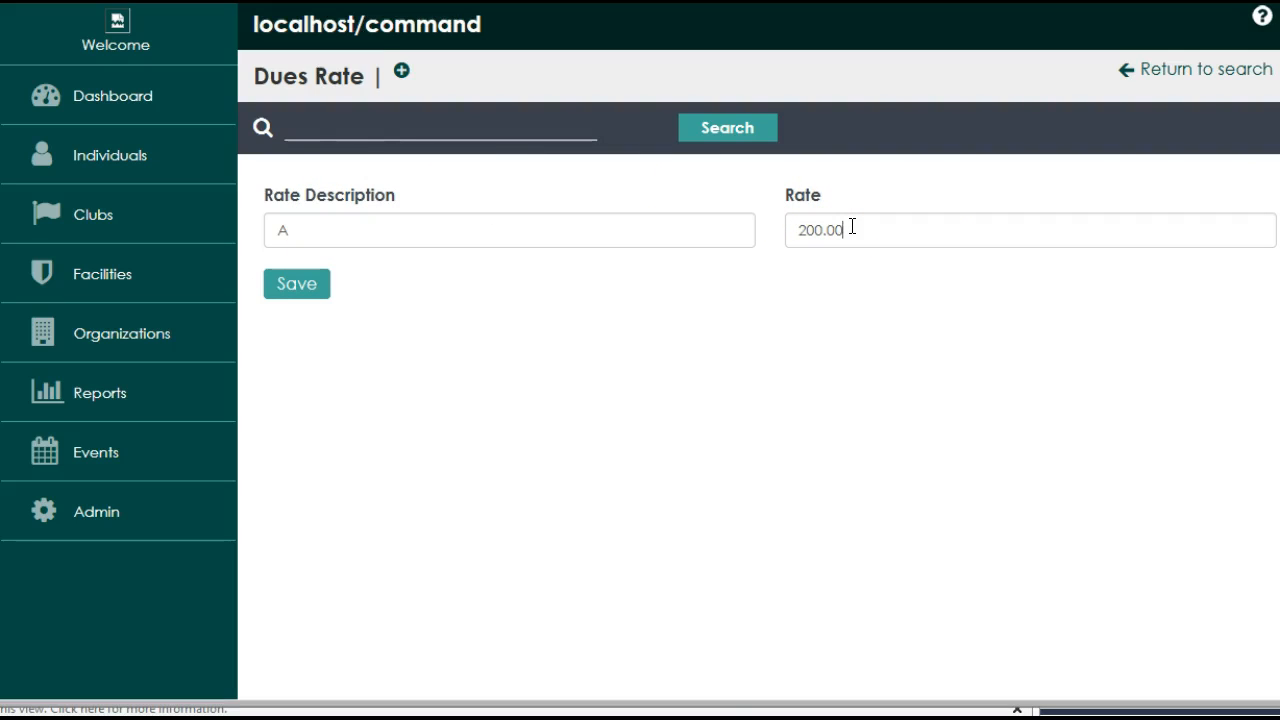
Step: Search the clubs for "test" and open the Metropolitan Test Club record
{"action": "left_click", "coordinate": [98, 214]}
{"action": "left_click", "coordinate": [326, 129]}
{"action": "type", "text": "test"}
{"action": "key", "text": "Return"}
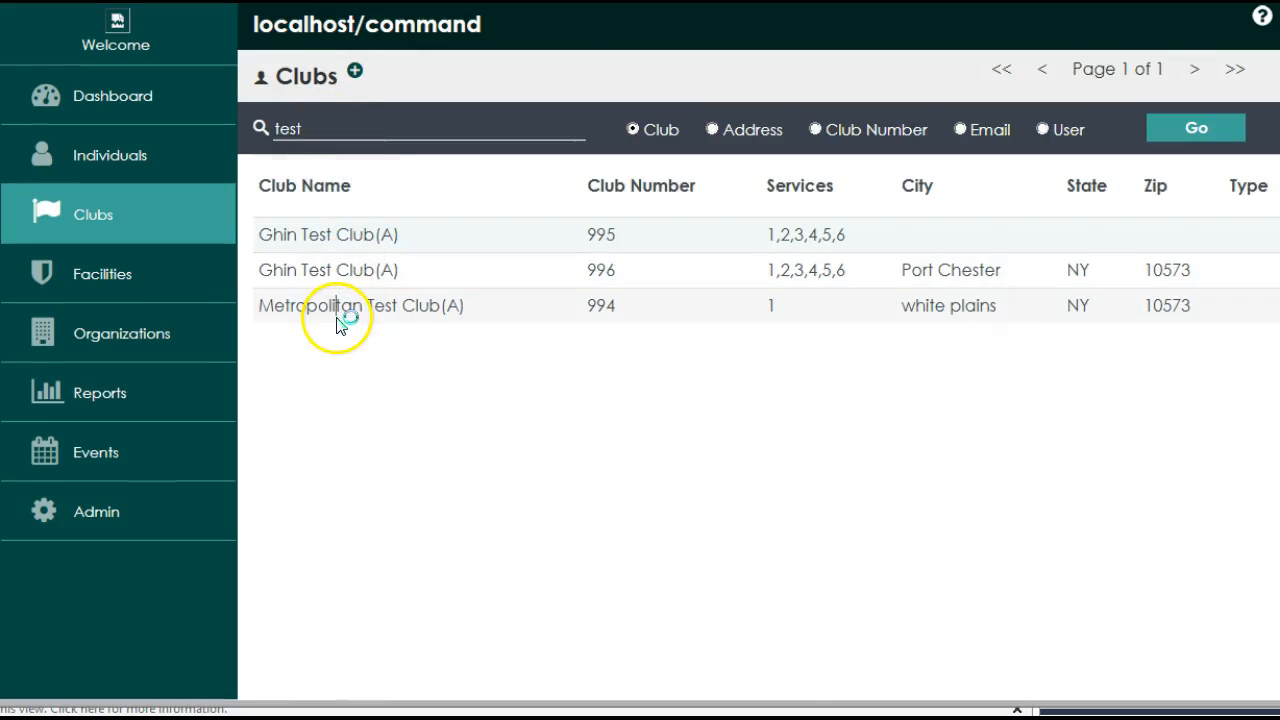
{"action": "left_click", "coordinate": [337, 316]}
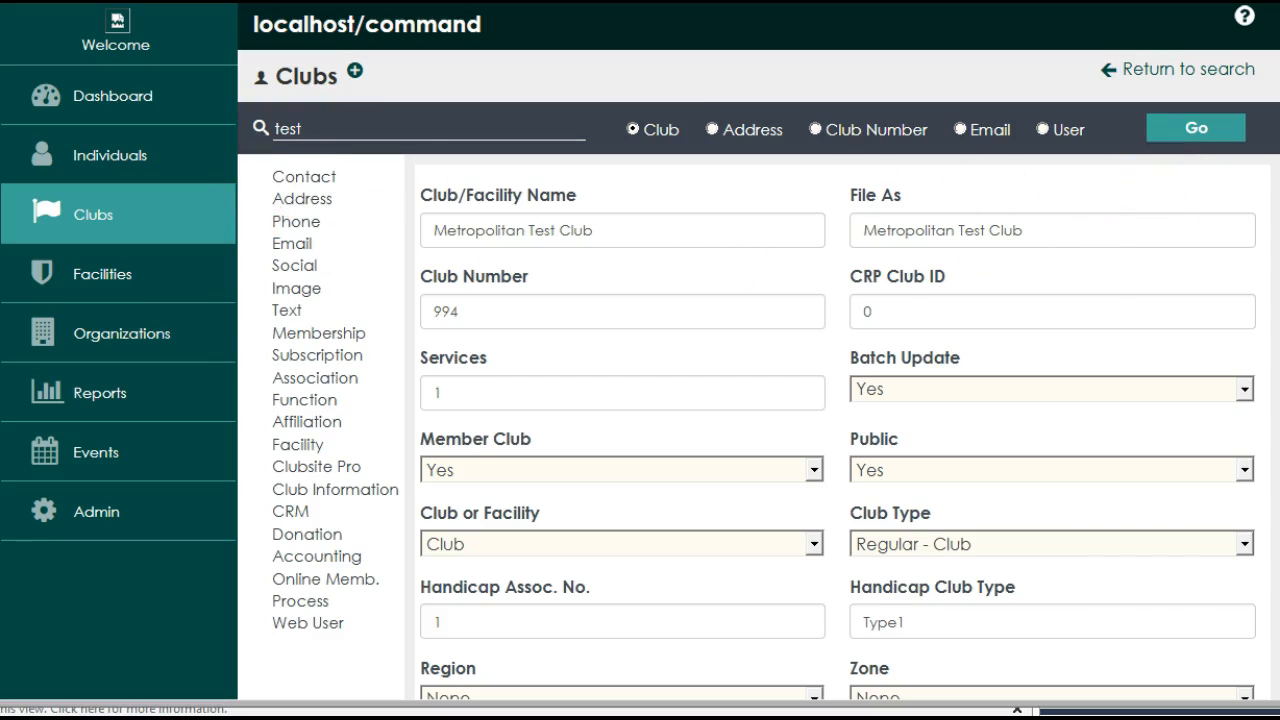
Step: Review the club's billing name, contact, email and PO fields, and the options for Club Billing Invoice Delivery
{"action": "scroll", "coordinate": [760, 400], "scroll_direction": "down", "scroll_amount": 5}
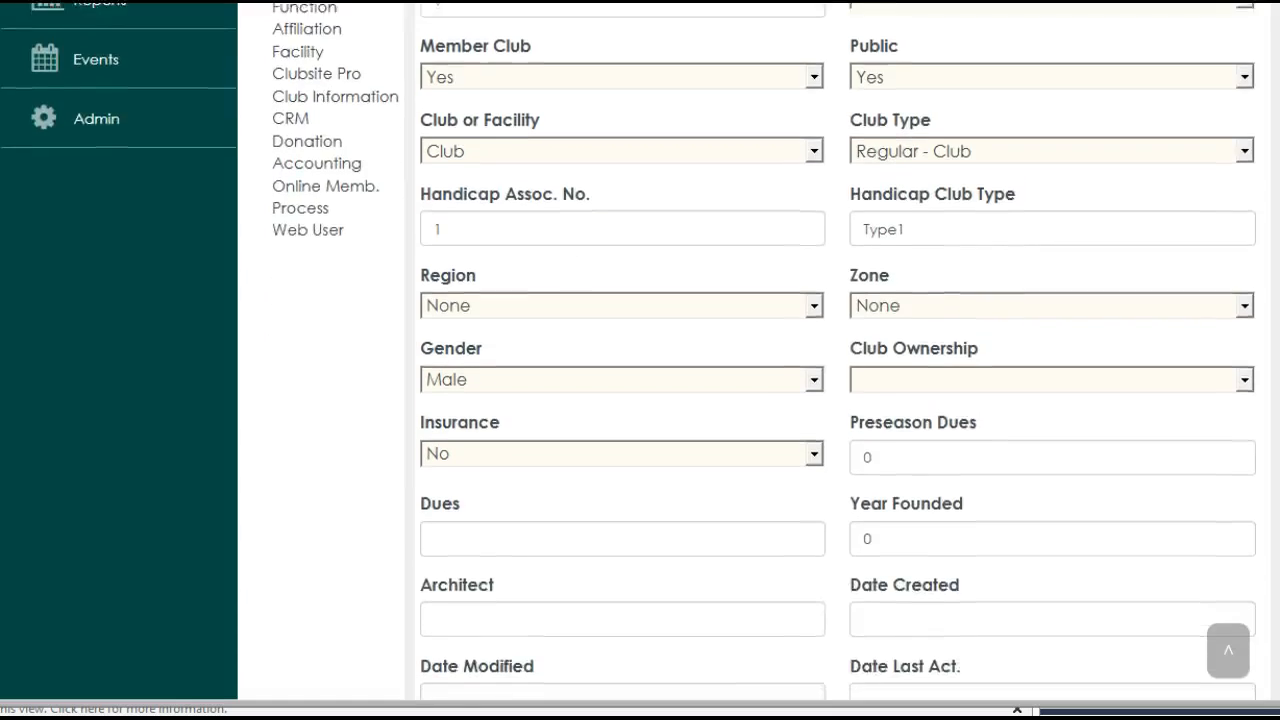
{"action": "scroll", "coordinate": [836, 357], "scroll_direction": "down", "scroll_amount": 5}
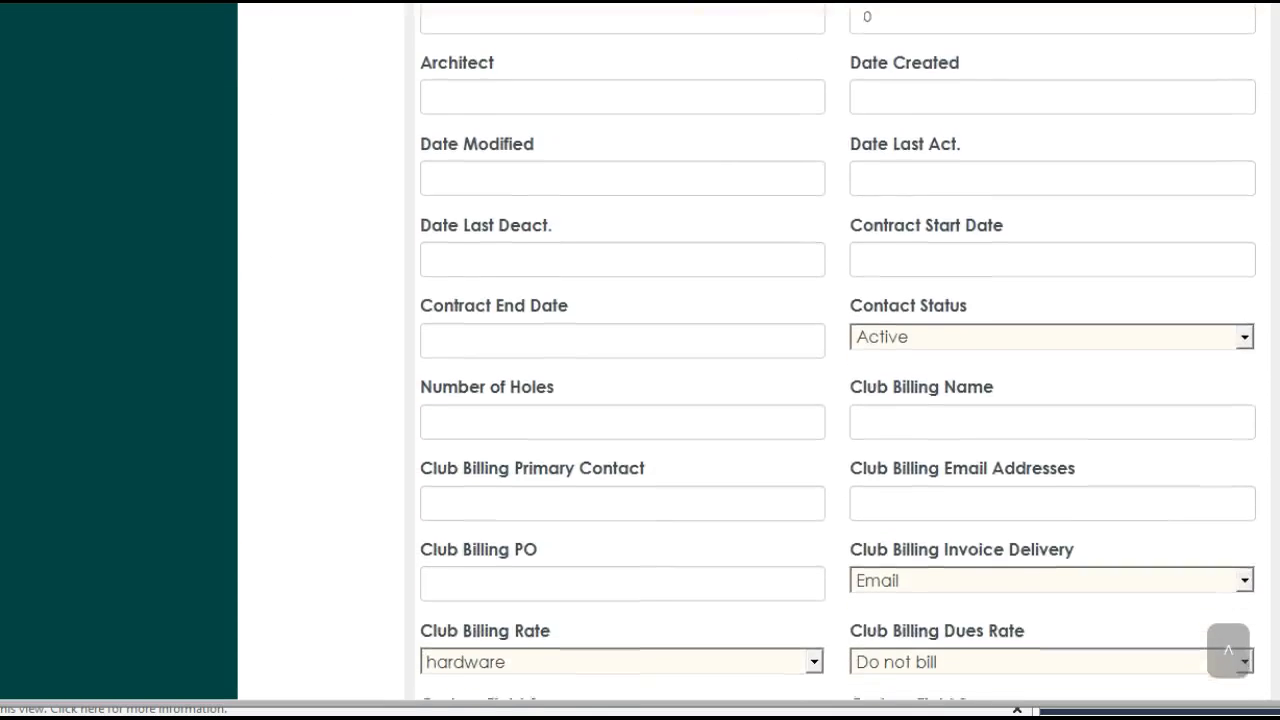
{"action": "scroll", "coordinate": [836, 357], "scroll_direction": "down", "scroll_amount": 3}
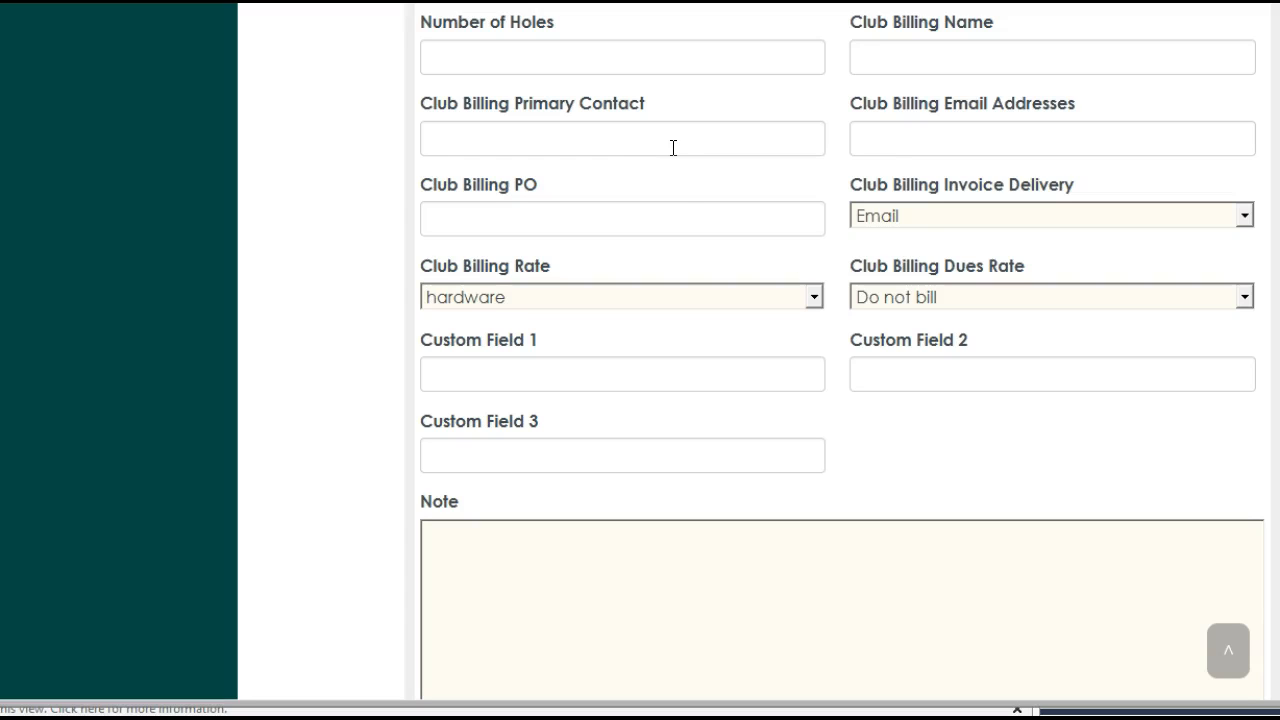
{"action": "left_click", "coordinate": [551, 215]}
{"action": "left_click", "coordinate": [982, 217]}
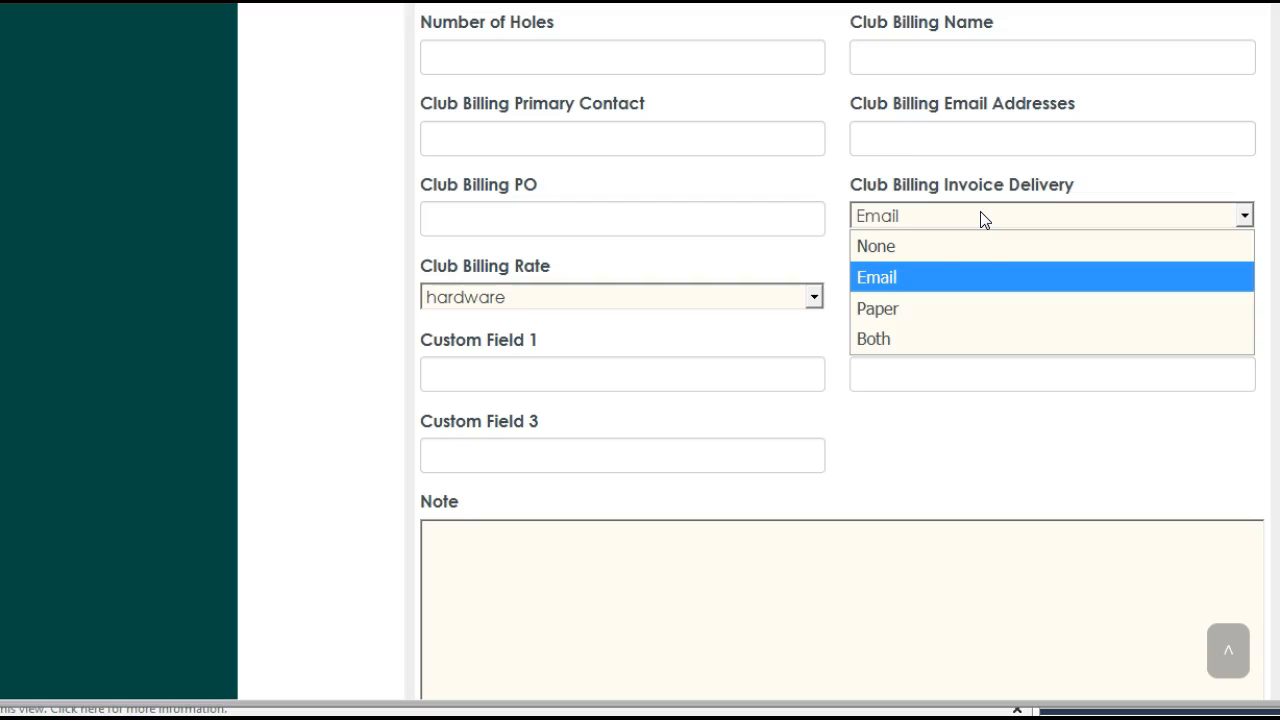
{"action": "left_click", "coordinate": [982, 217]}
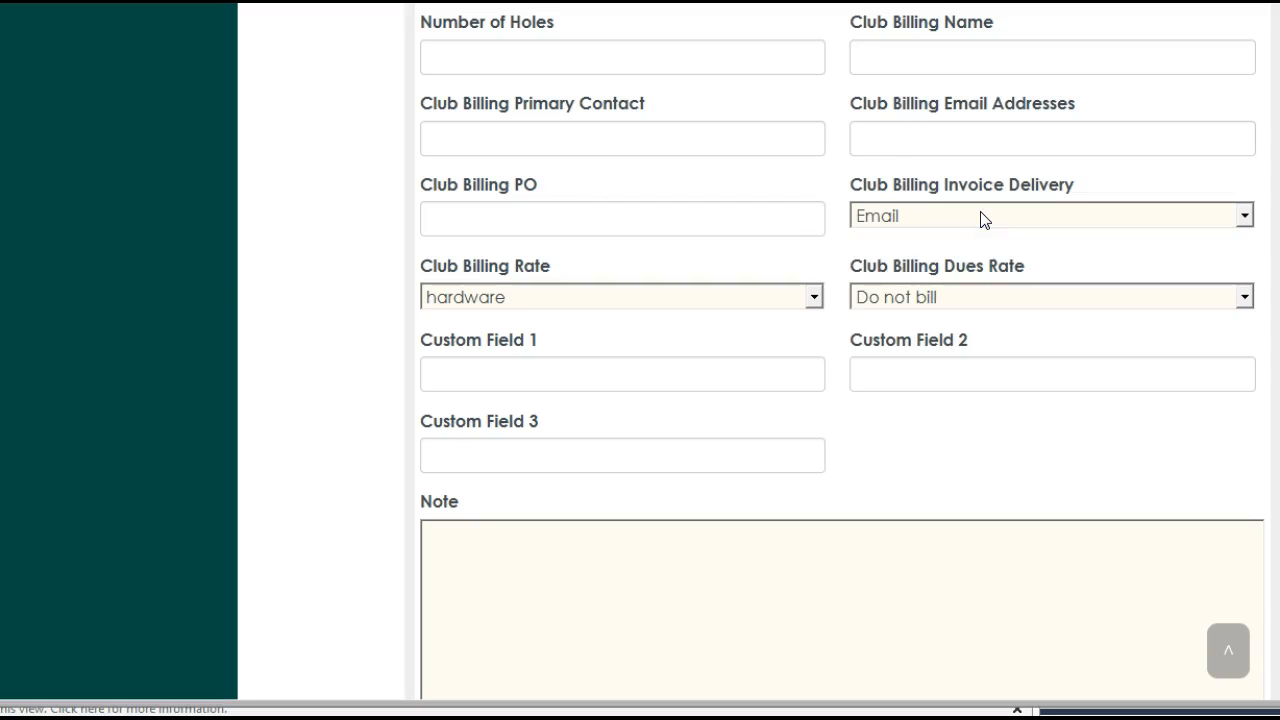
Step: Review the available choices for the club's Club Billing Rate and Club Billing Dues Rate
{"action": "left_click", "coordinate": [815, 300]}
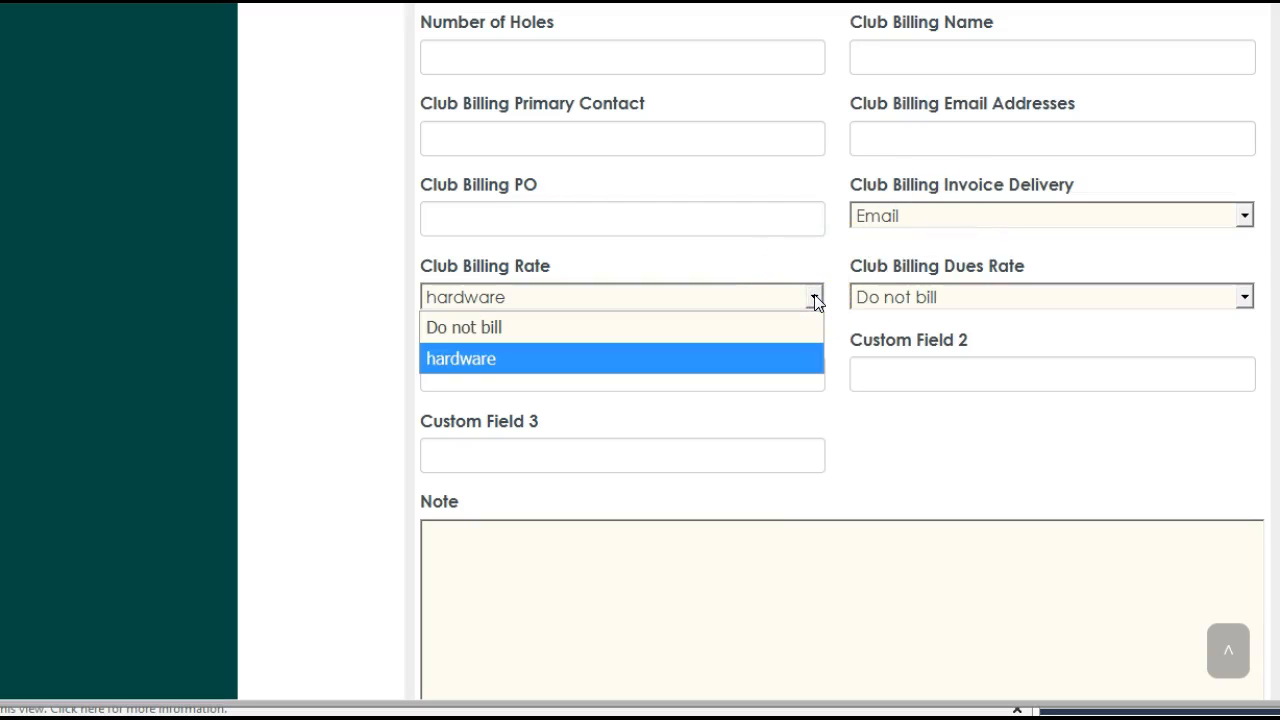
{"action": "left_click", "coordinate": [551, 355]}
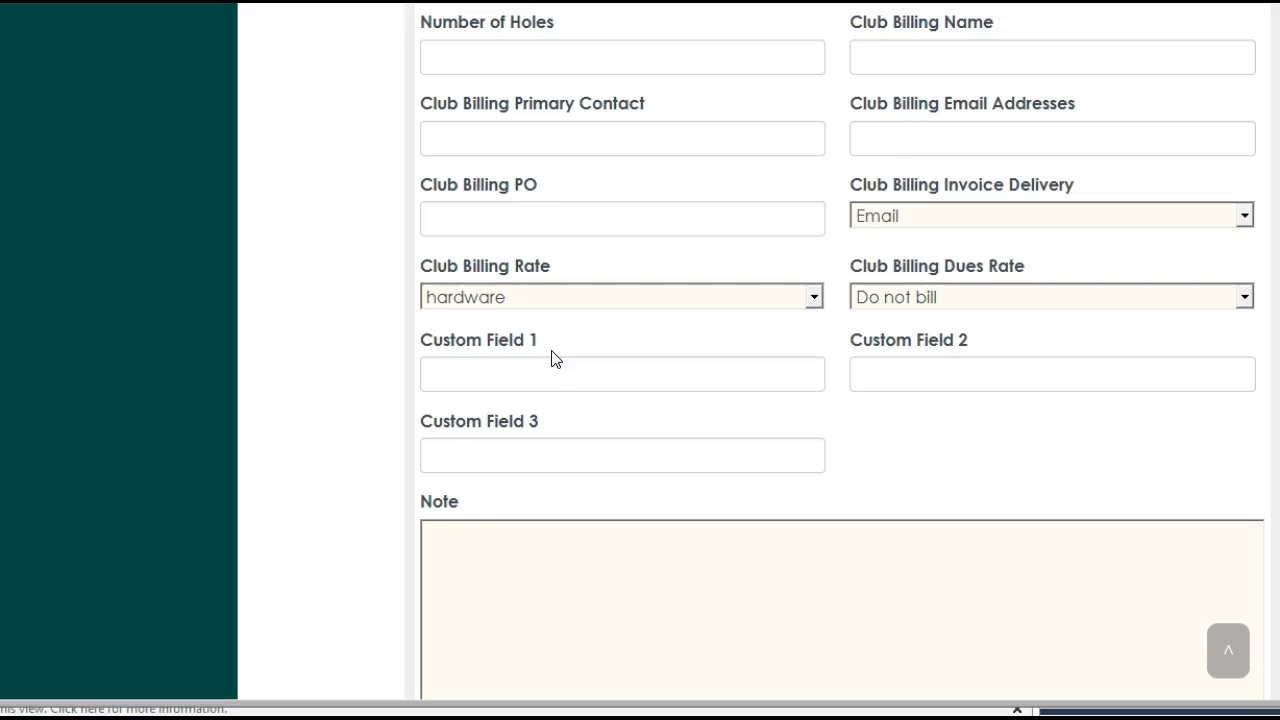
{"action": "left_click", "coordinate": [1030, 300]}
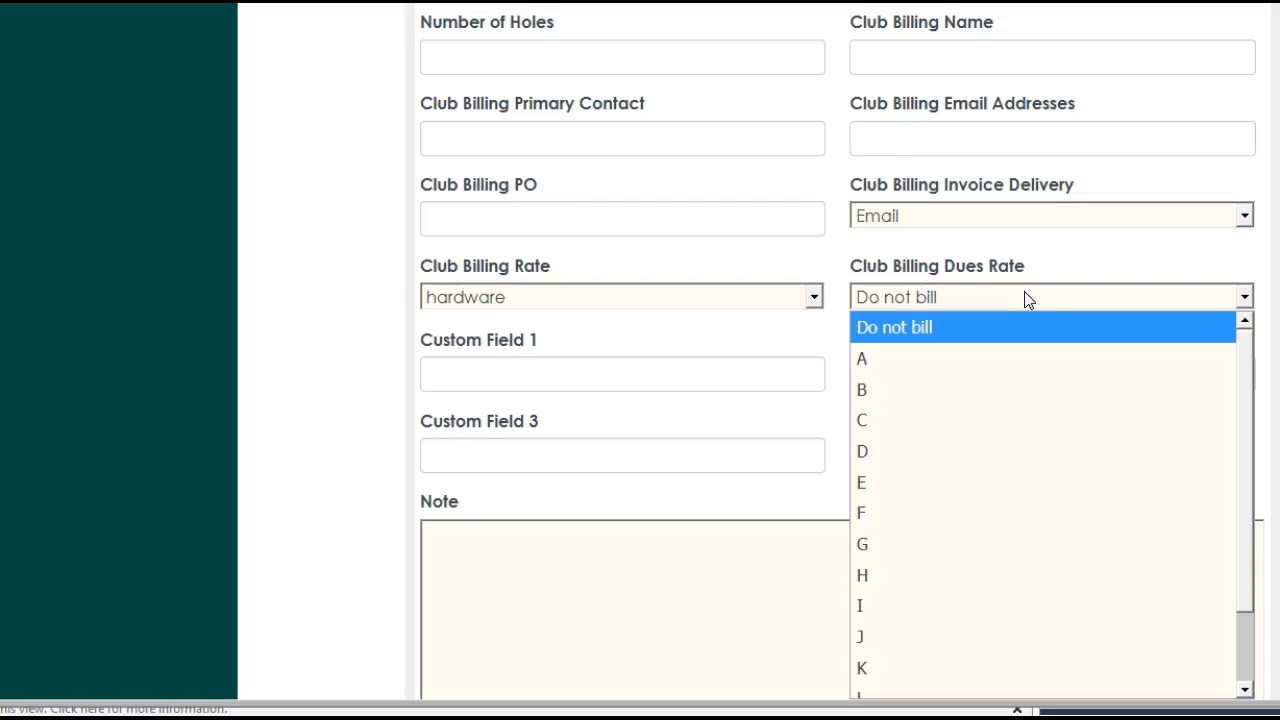
{"action": "left_click", "coordinate": [961, 326]}
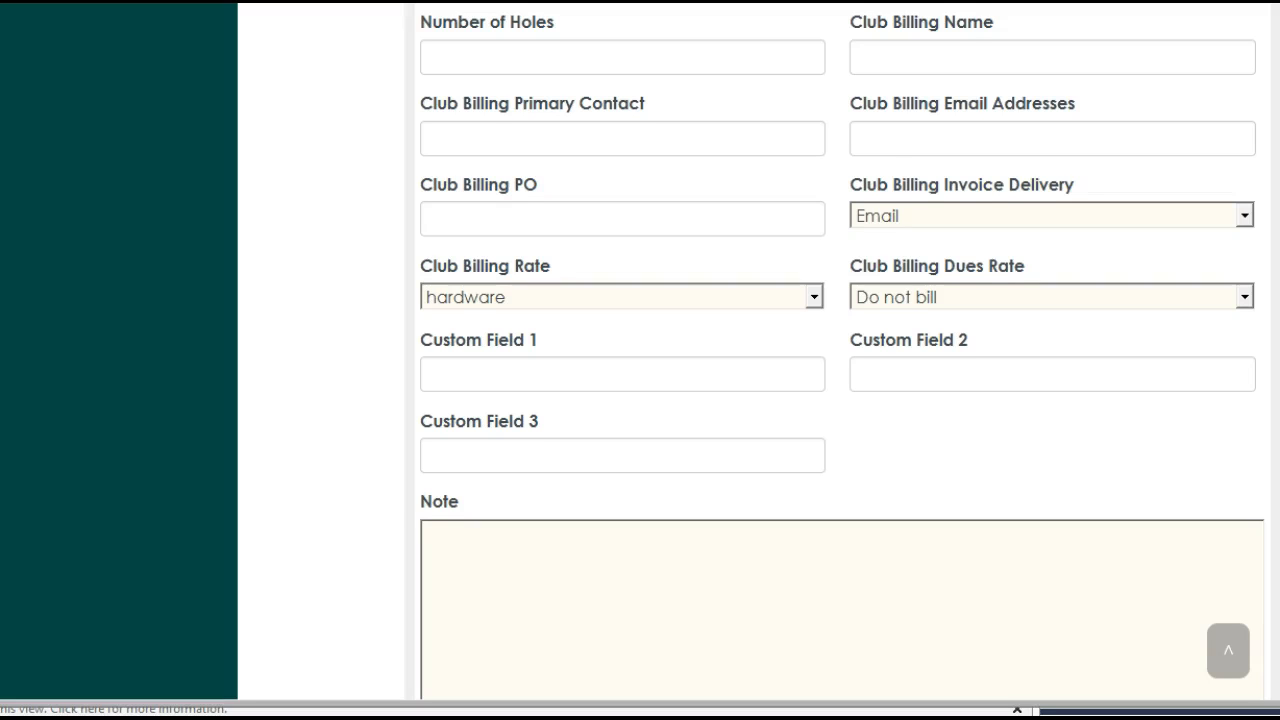
{"action": "scroll", "coordinate": [840, 360], "scroll_direction": "down", "scroll_amount": 1}
{"action": "scroll", "coordinate": [840, 360], "scroll_direction": "up", "scroll_amount": 2}
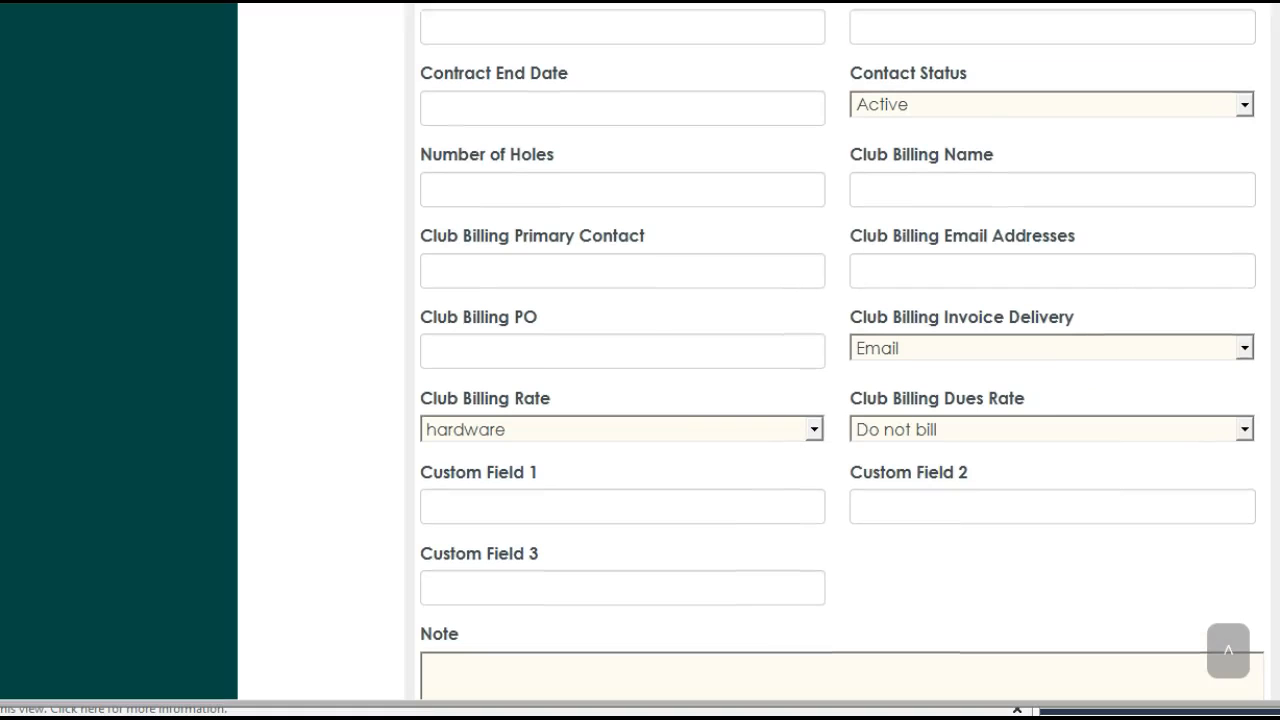
{"action": "left_click", "coordinate": [660, 431]}
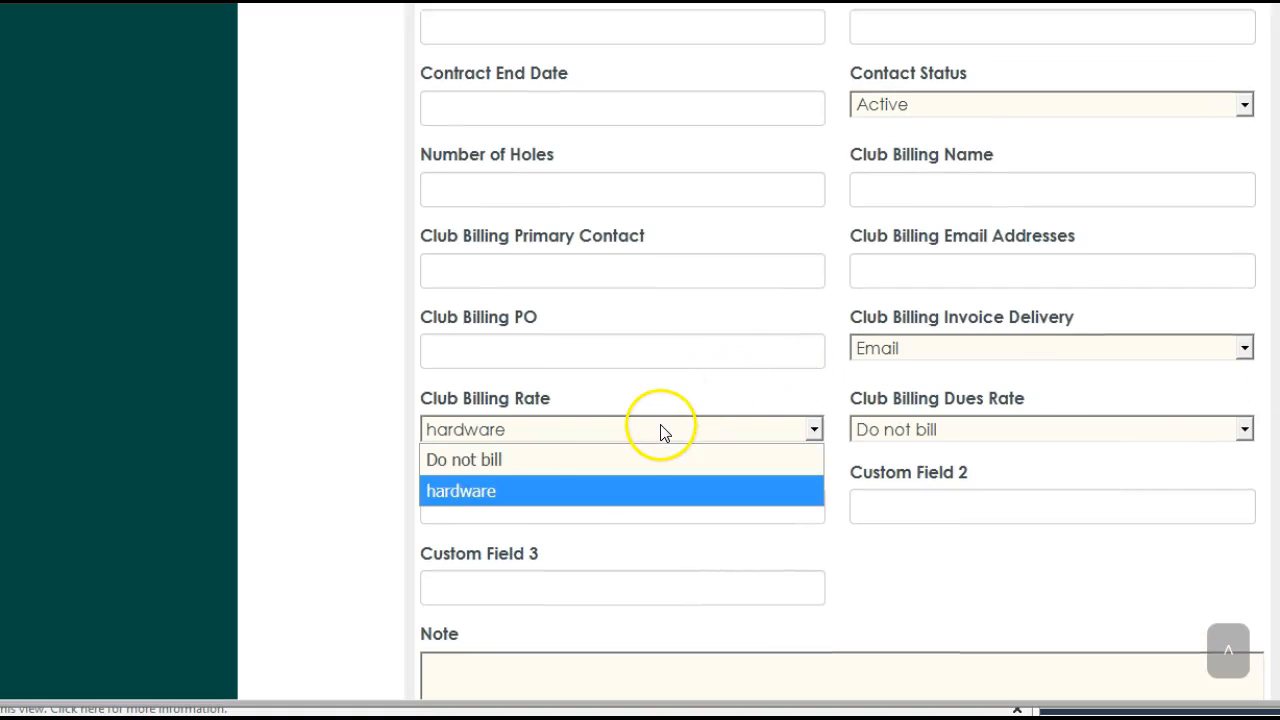
{"action": "left_click", "coordinate": [609, 430]}
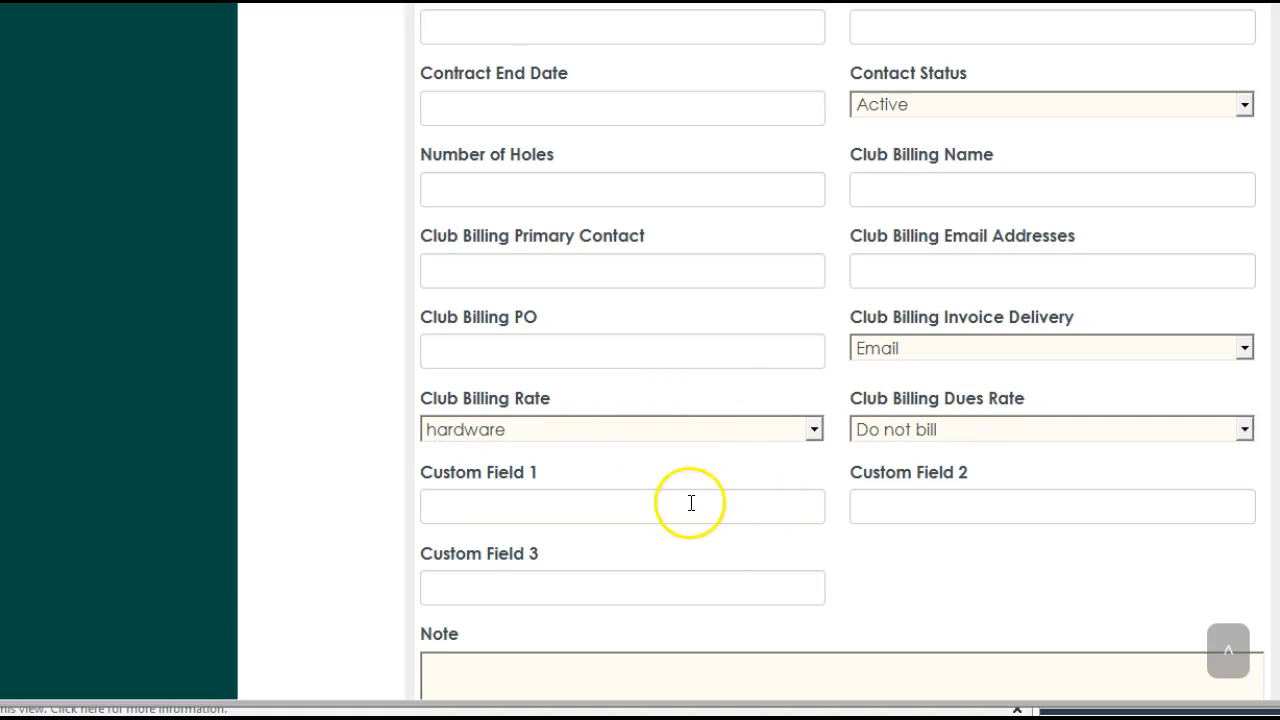